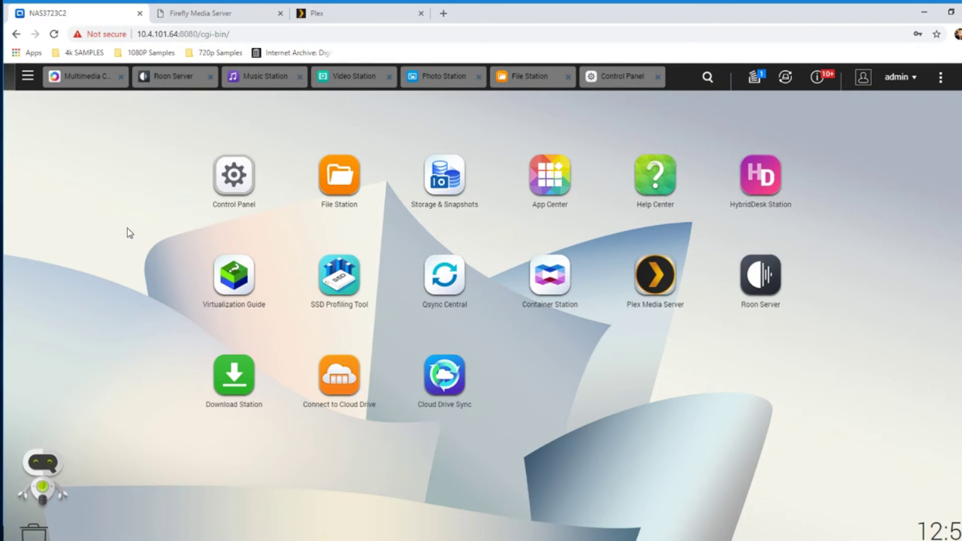
Review the Overview, Transcoding and Multimedia App Suite pages of the Multimedia Console, and minimize it
left_click(82, 78)
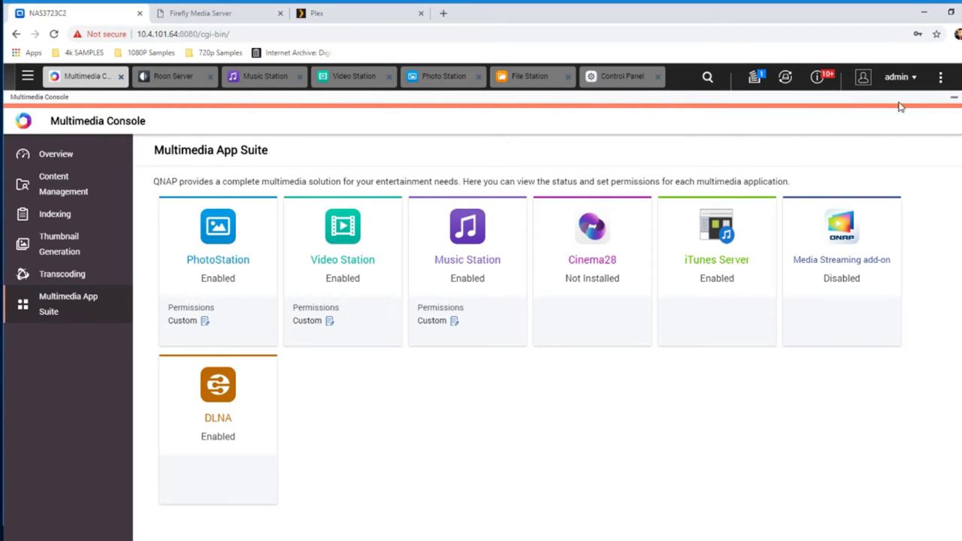
left_click(60, 157)
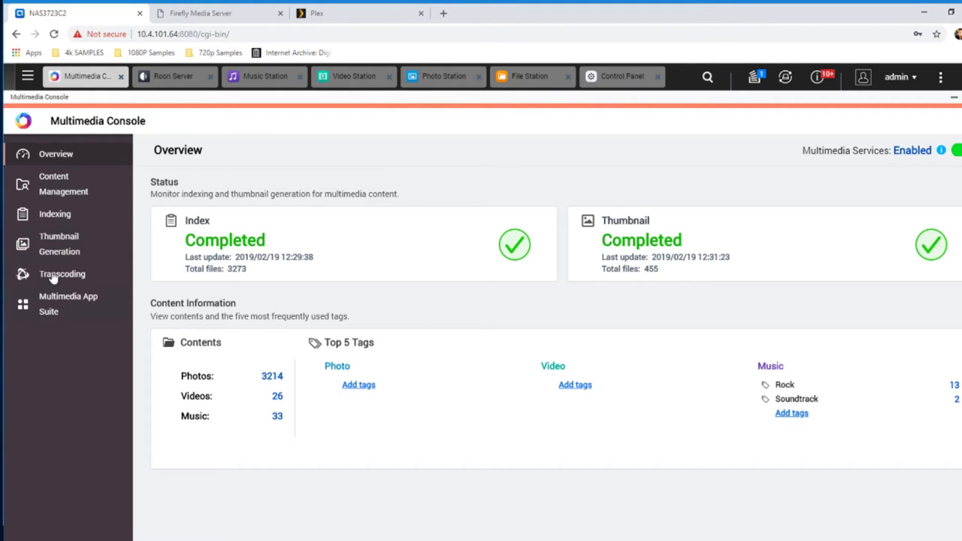
left_click(75, 280)
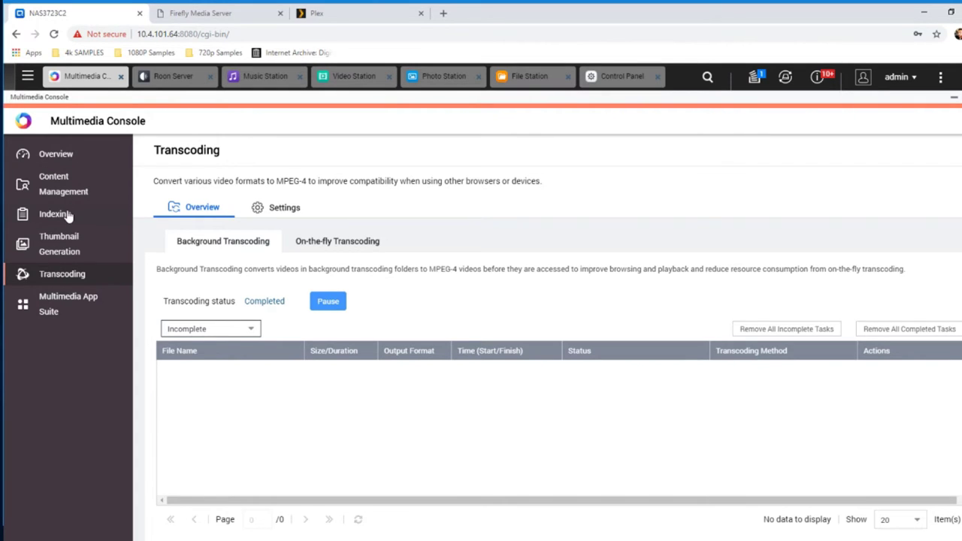
left_click(48, 302)
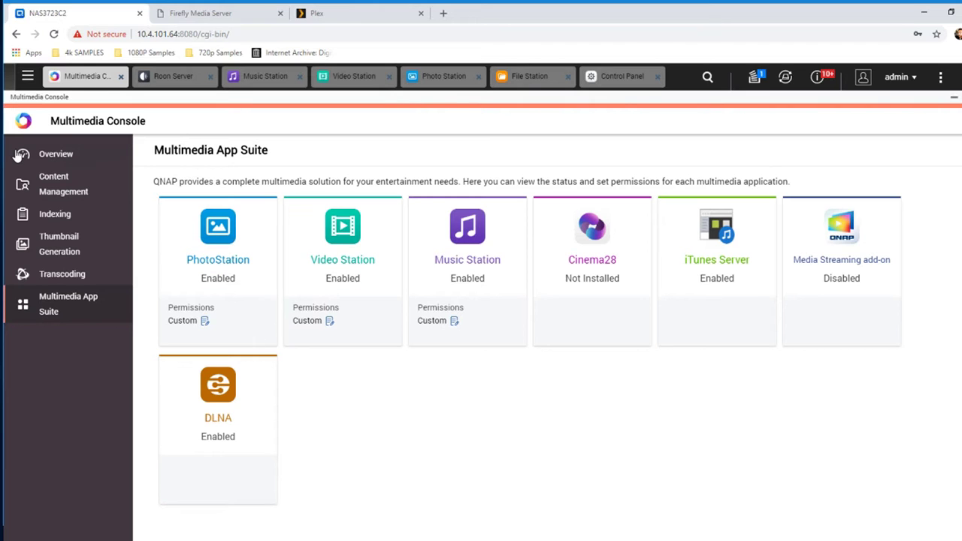
left_click(954, 102)
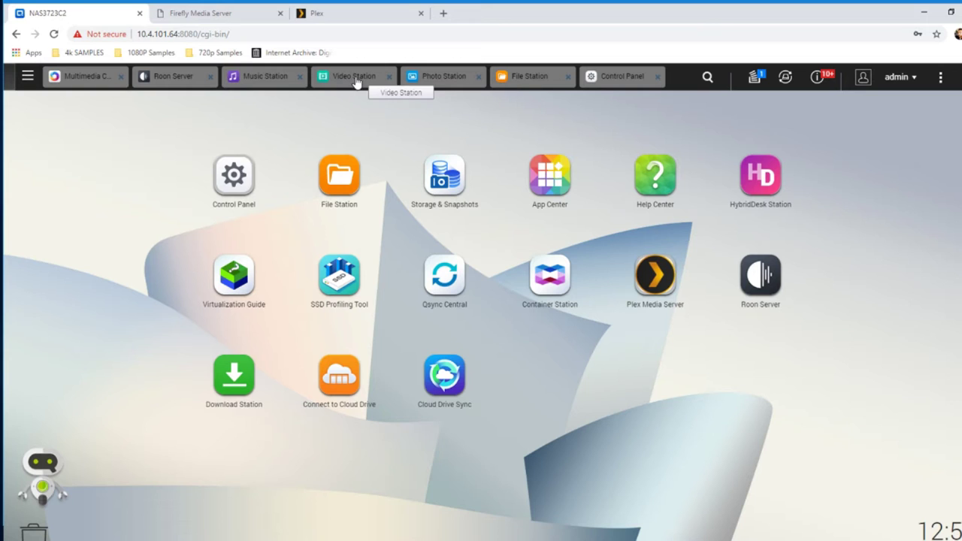
View the folders of the RAID 5 HDD Share in File Station, and minimize its window
left_click(526, 77)
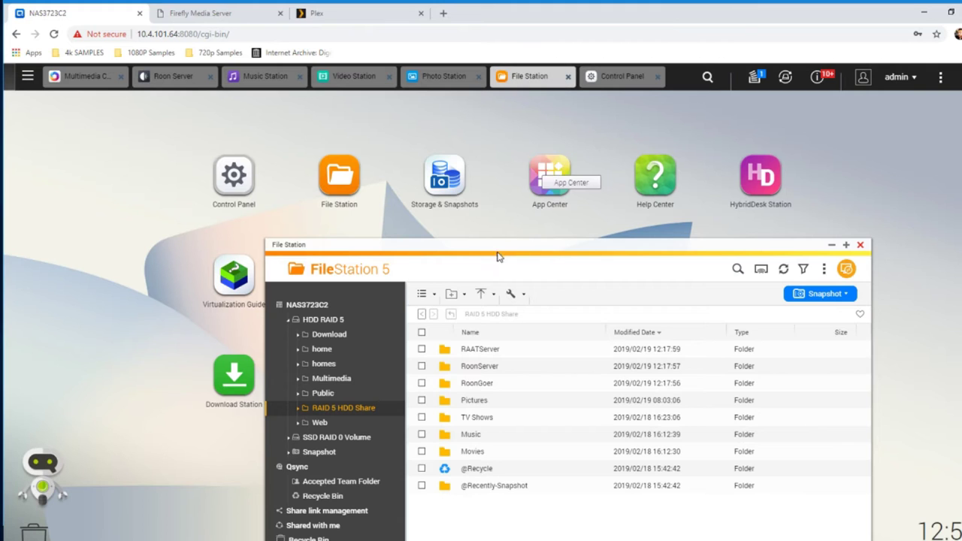
left_click_drag(500, 244, 448, 162)
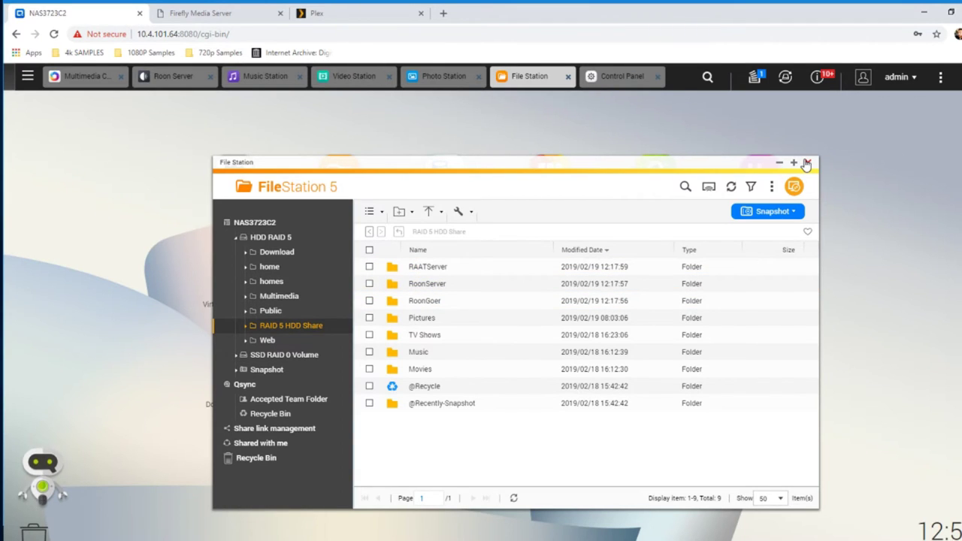
left_click(526, 369)
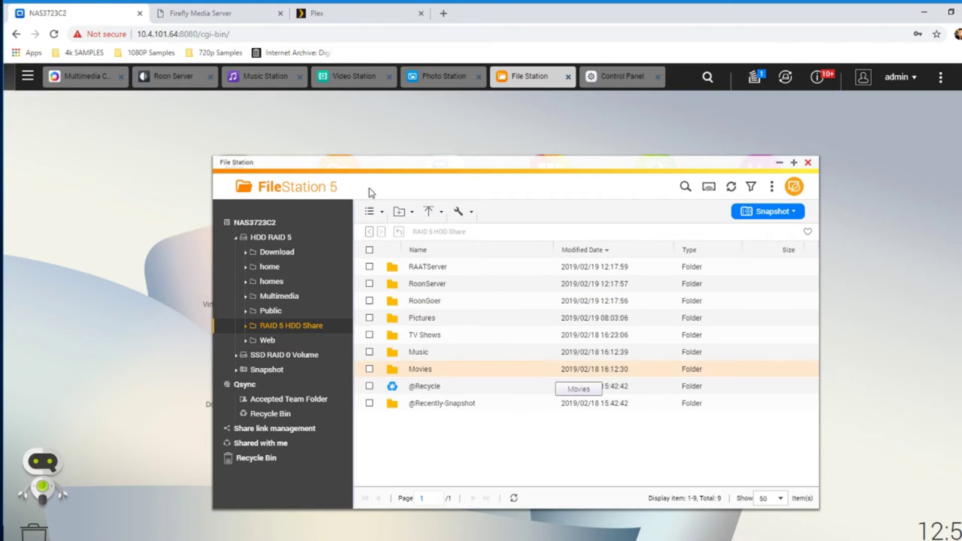
left_click(779, 162)
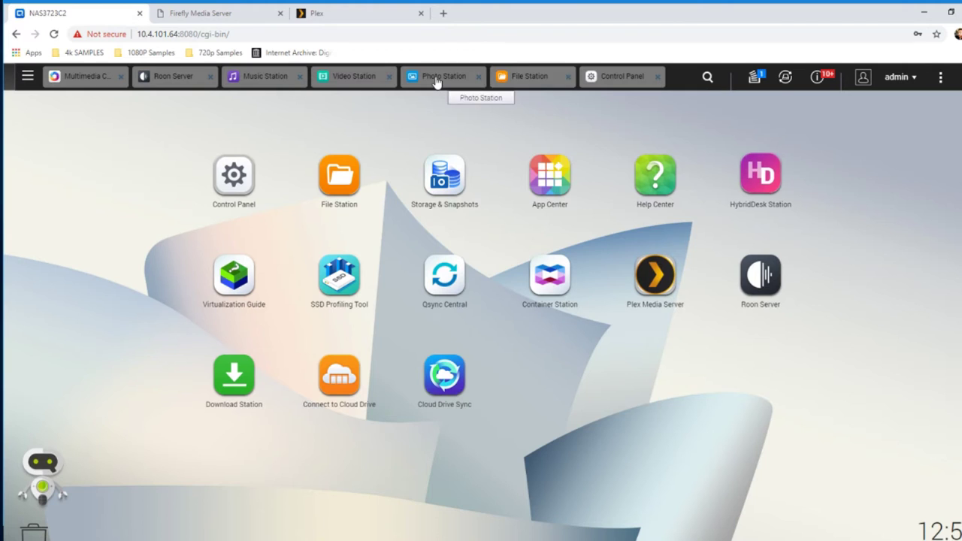
Bring up Photo Station's gallery and enlarge its window across the desktop
left_click(436, 78)
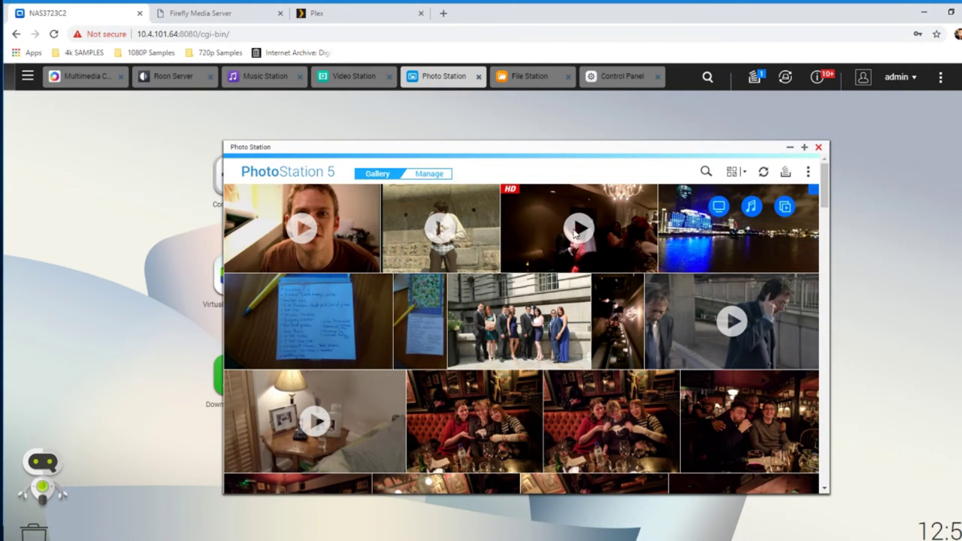
scroll(571, 320, "down", 5)
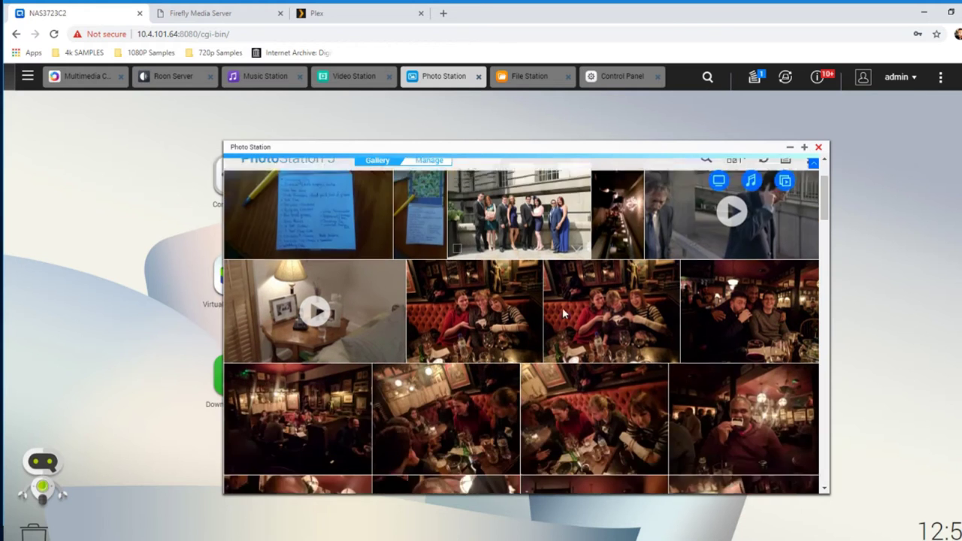
scroll(549, 308, "up", 5)
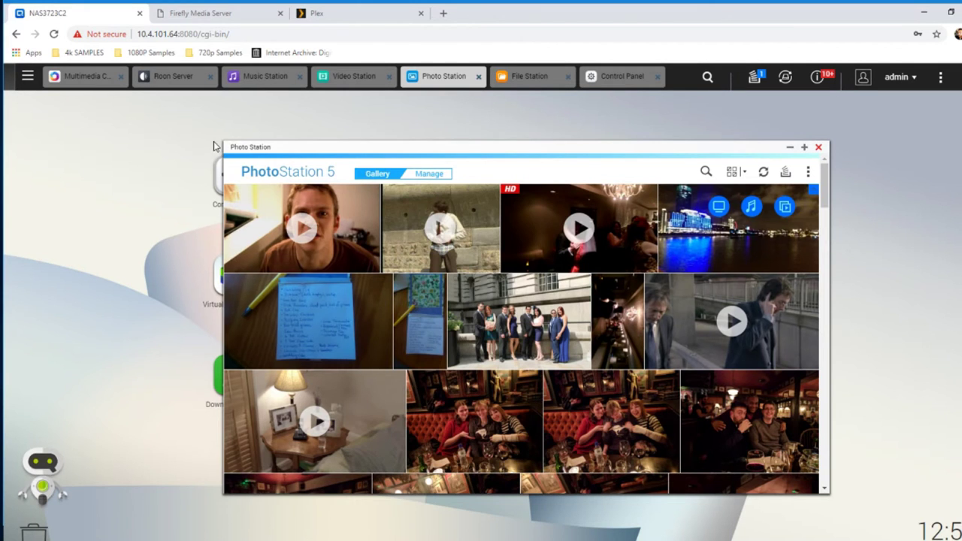
left_click_drag(215, 146, 212, 142)
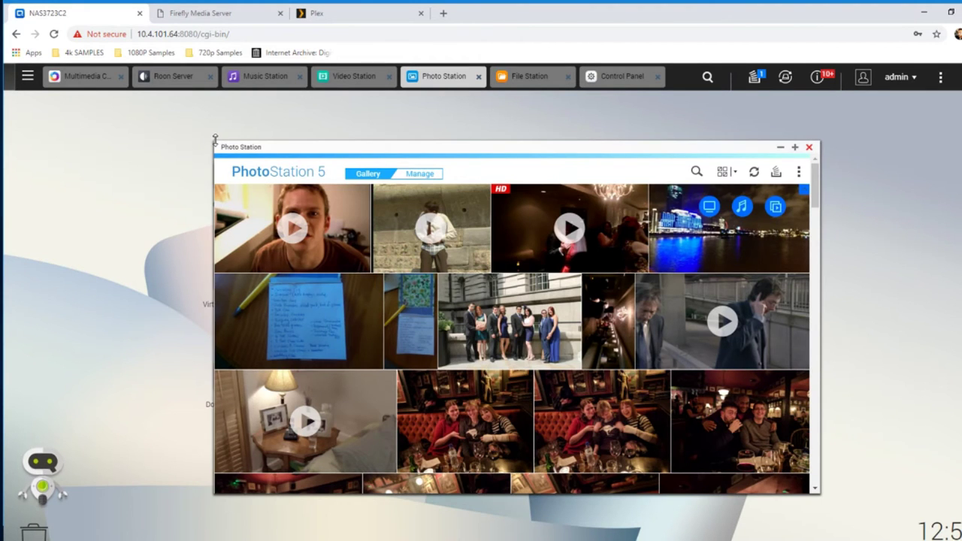
left_click_drag(211, 137, 58, 118)
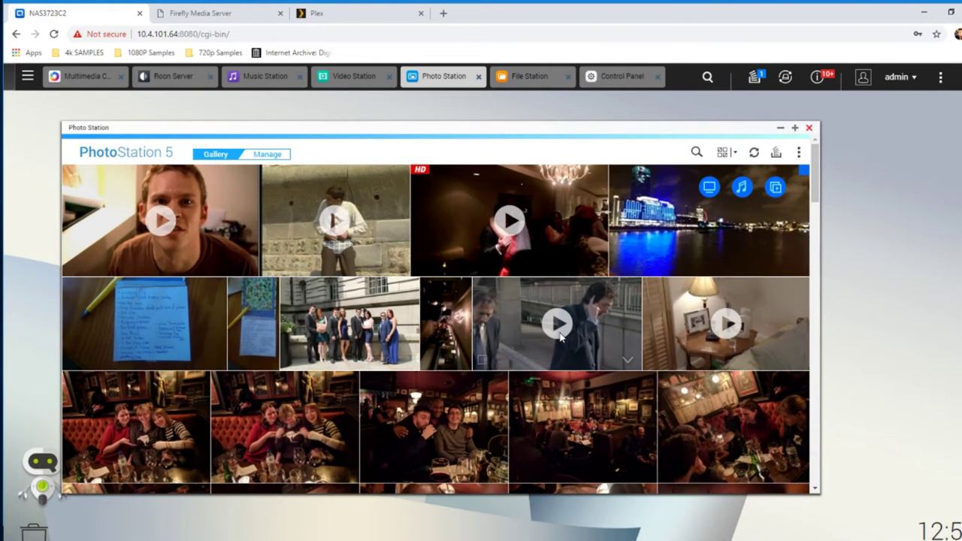
Browse the photo and video thumbnails in the Photo Station gallery and return to the beginning
scroll(814, 176, "down", 3)
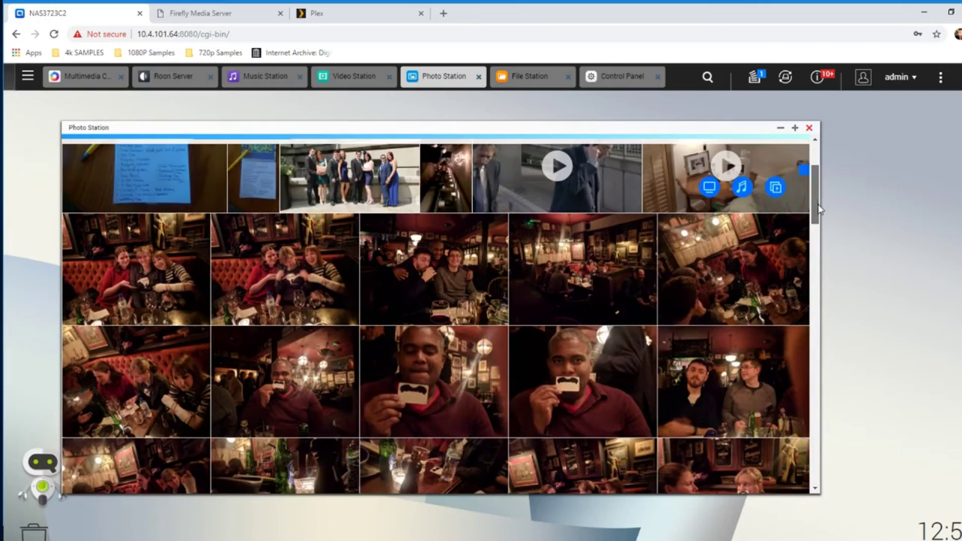
scroll(819, 226, "down", 3)
scroll(821, 261, "down", 8)
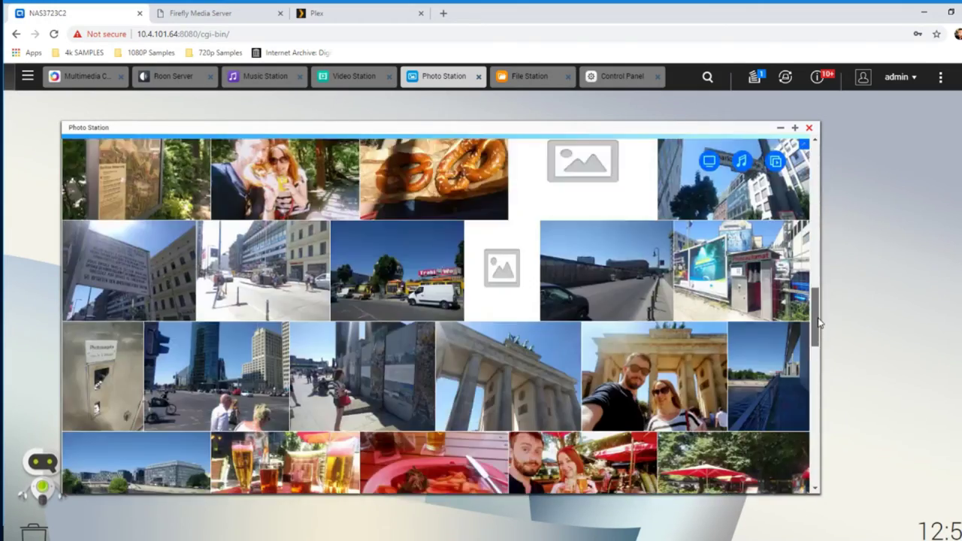
scroll(626, 301, "down", 10)
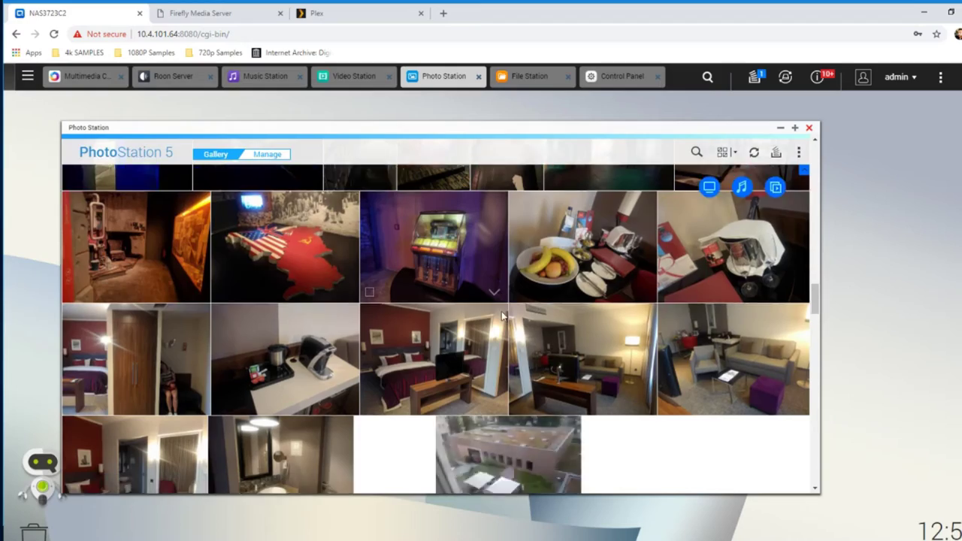
scroll(502, 314, "down", 3)
scroll(395, 275, "up", 5)
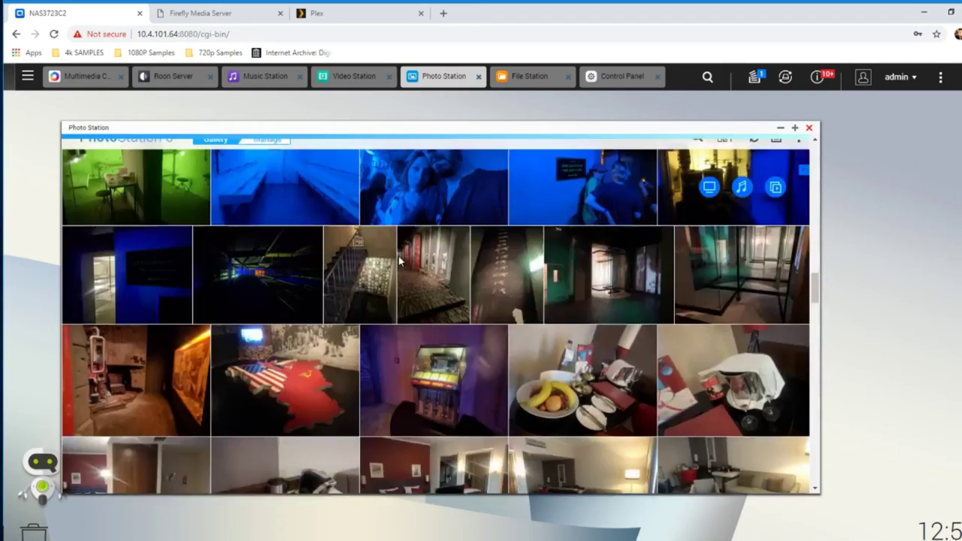
scroll(399, 260, "up", 20)
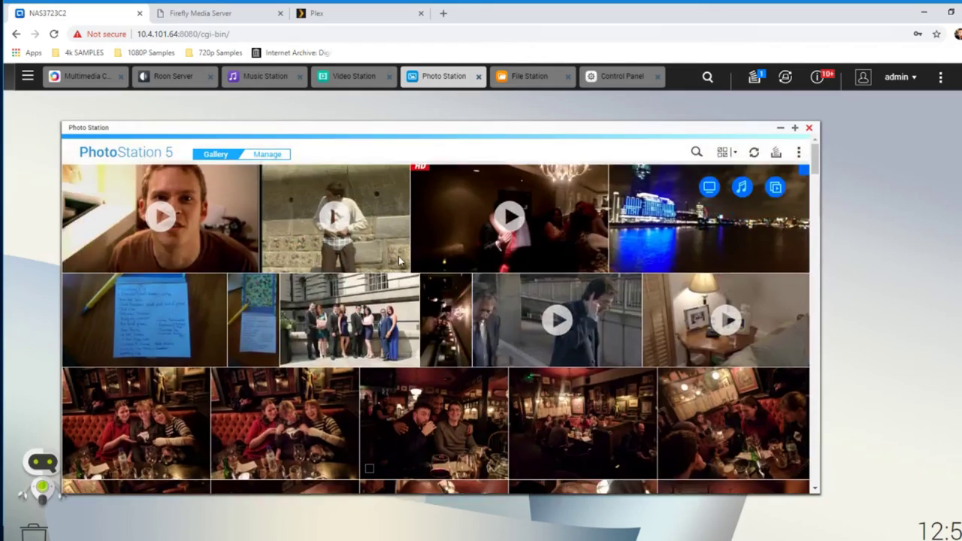
Find the photo IMG_20180113_233731 in the gallery and open it in the viewer
scroll(398, 256, "down", 5)
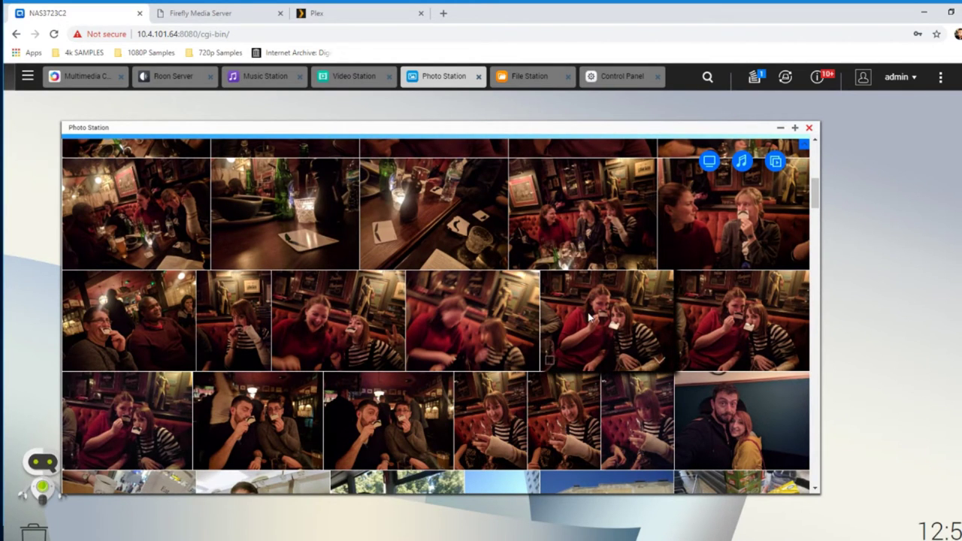
mouse_move(598, 290)
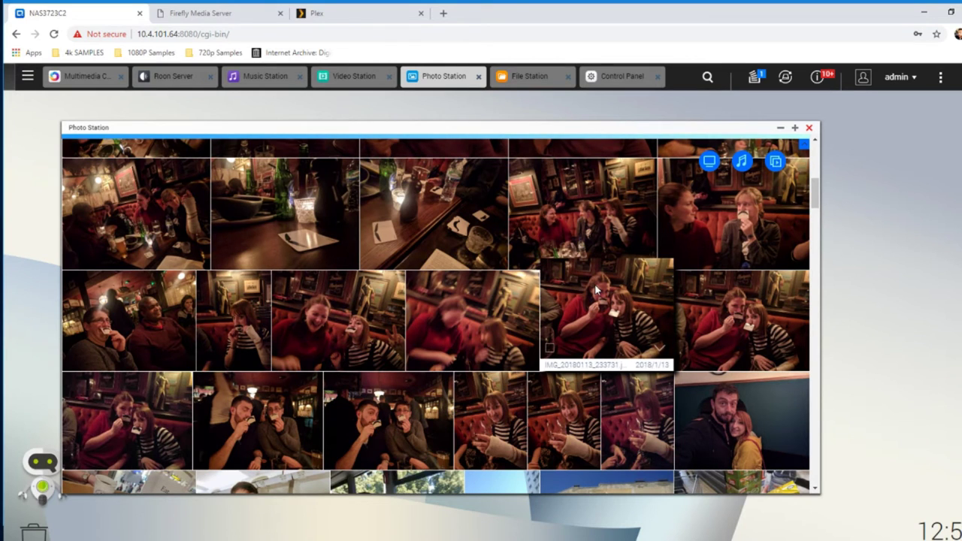
left_click(668, 352)
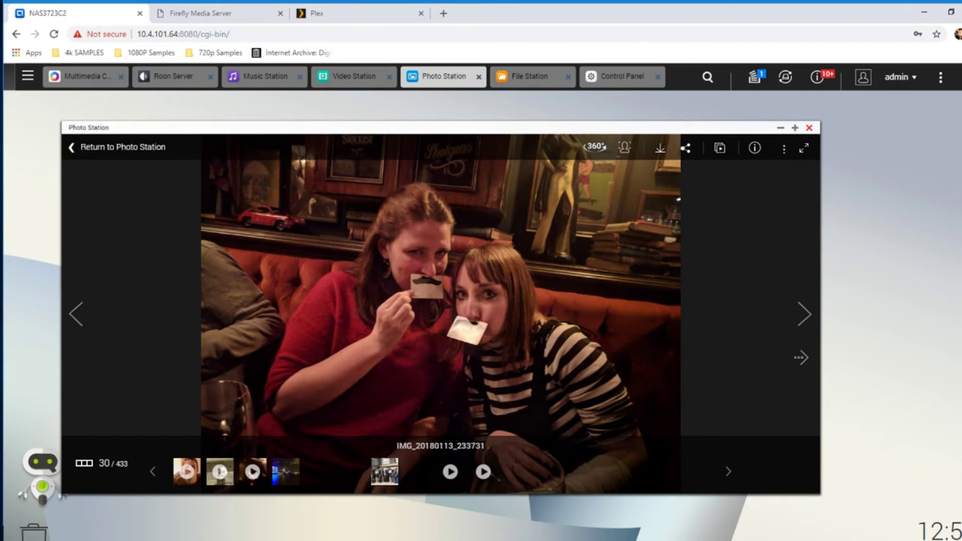
Examine the open photo's general information and camera details, and return to the gallery
left_click(755, 148)
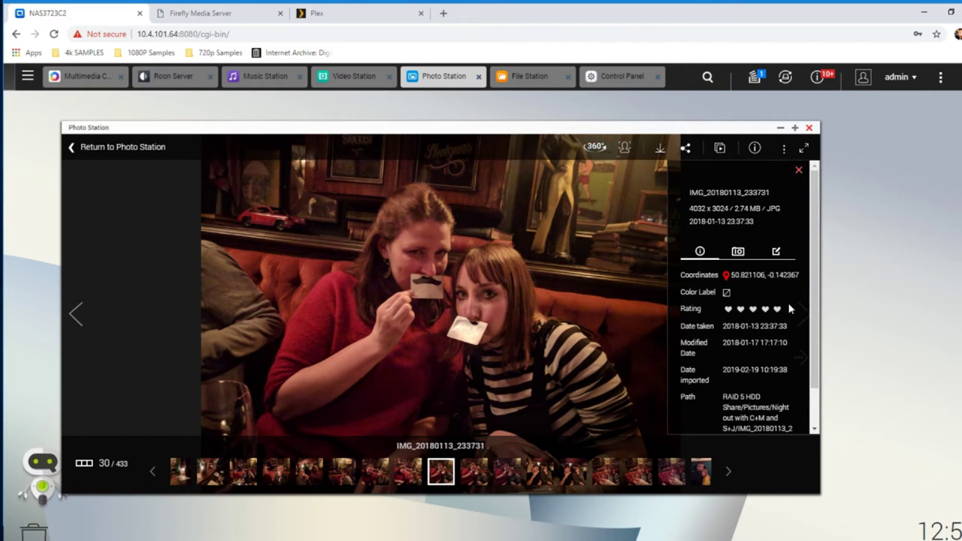
scroll(782, 344, "down", 1)
scroll(782, 341, "up", 1)
left_click(737, 251)
scroll(724, 262, "down", 1)
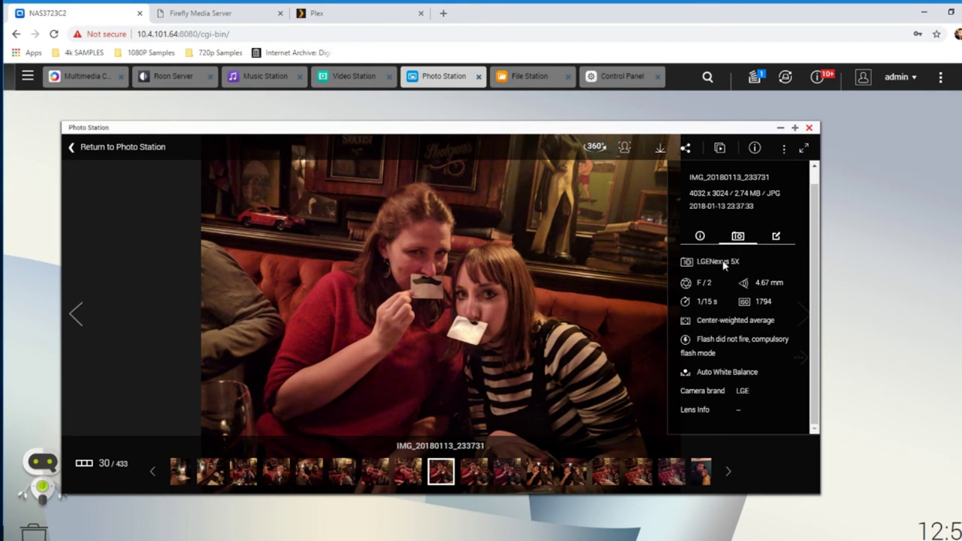
left_click_drag(755, 263, 711, 262)
scroll(739, 335, "up", 1)
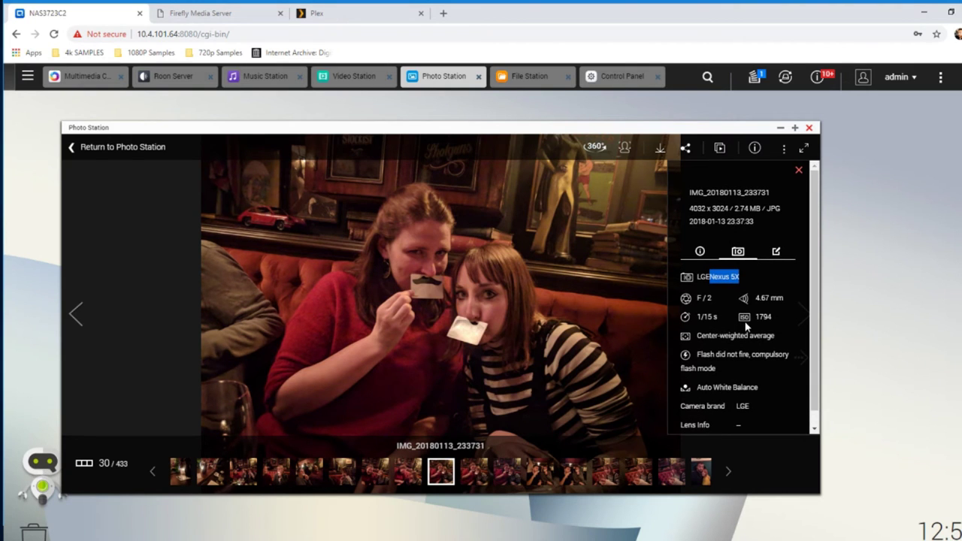
left_click(798, 170)
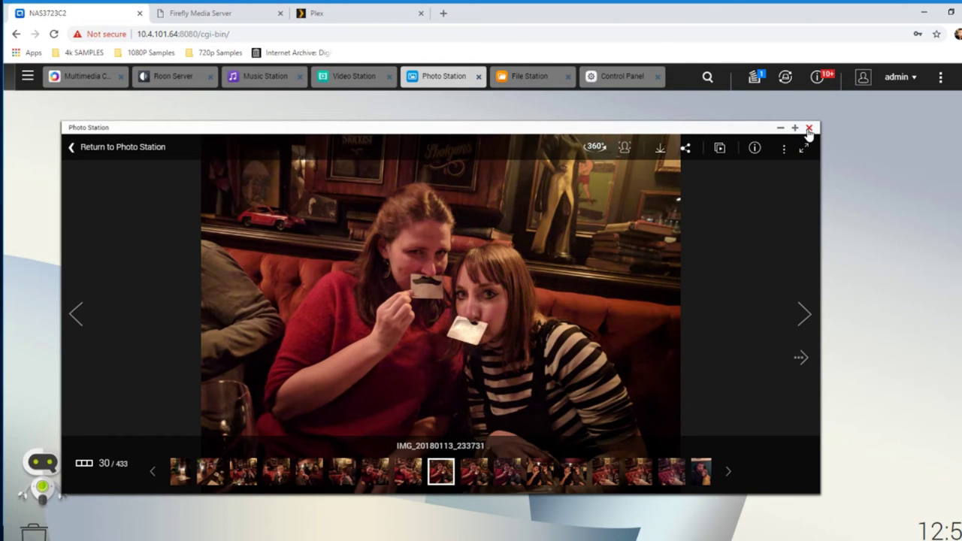
left_click(118, 146)
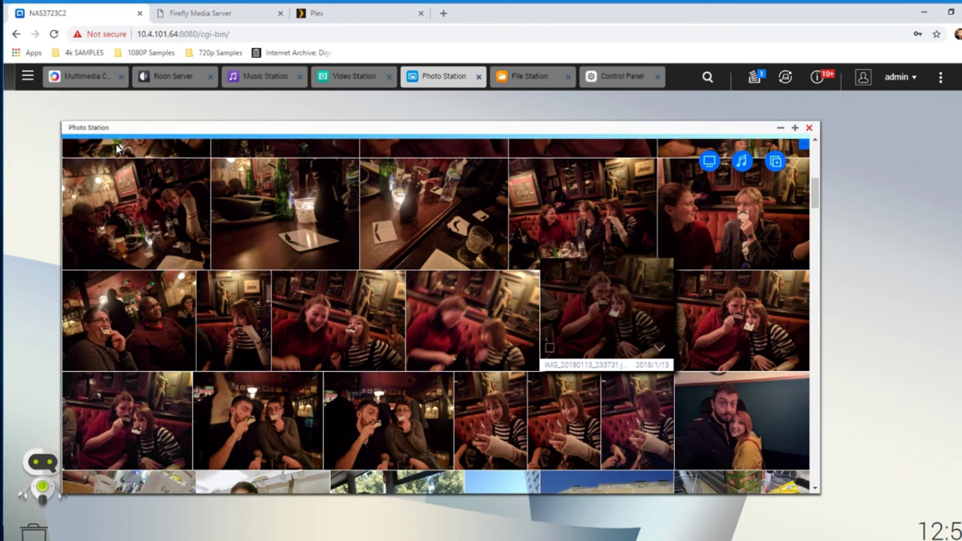
Switch Photo Station to the Manage view and look through the shared photos from August 2018
scroll(451, 352, "down", 2)
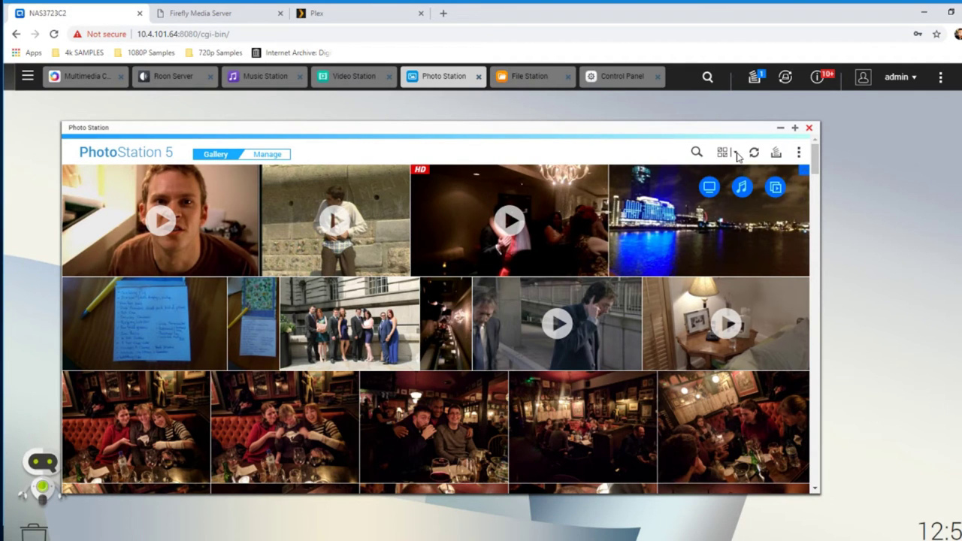
left_click(799, 154)
left_click(274, 158)
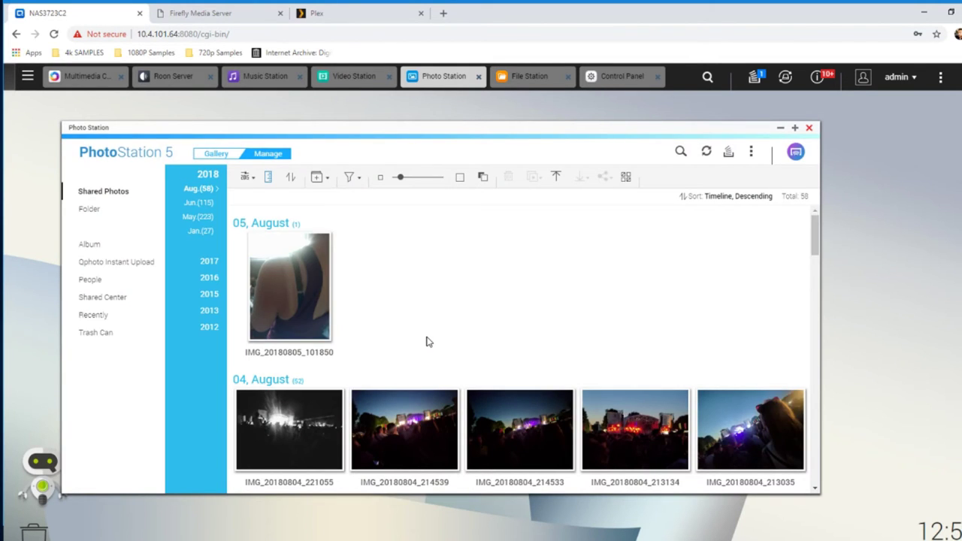
scroll(421, 342, "down", 5)
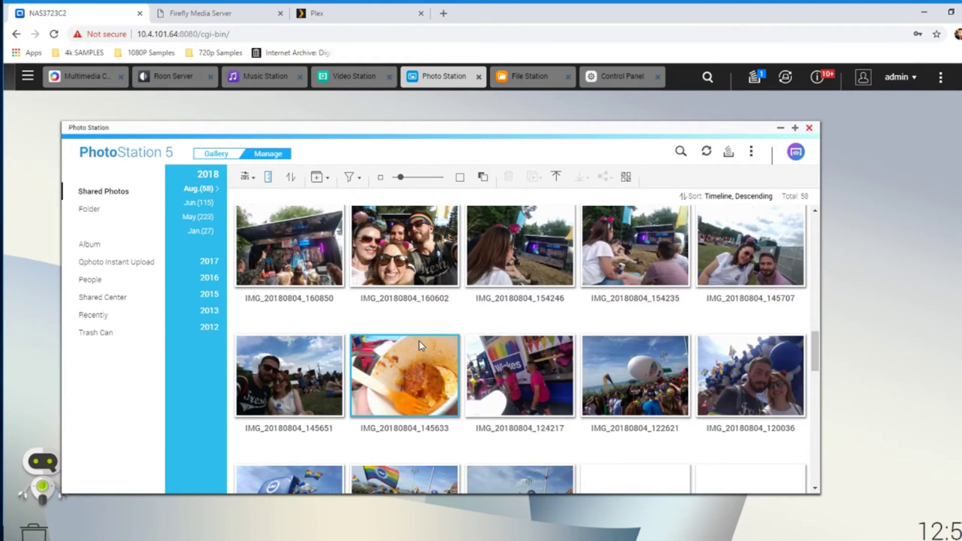
scroll(419, 341, "down", 5)
scroll(421, 346, "up", 3)
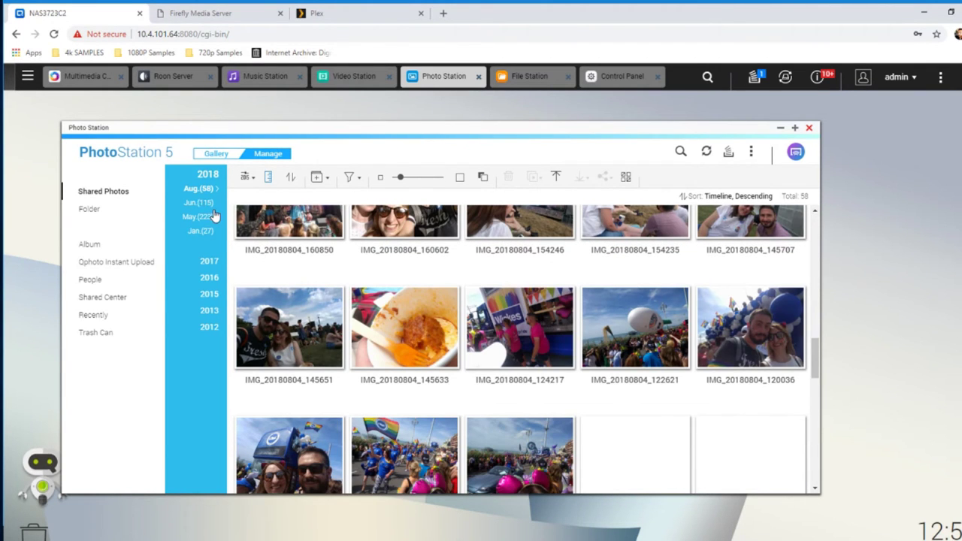
Browse the media library by folder and open RAID 5 HDD Share > Pictures > Hannover for Work 2018
left_click(89, 209)
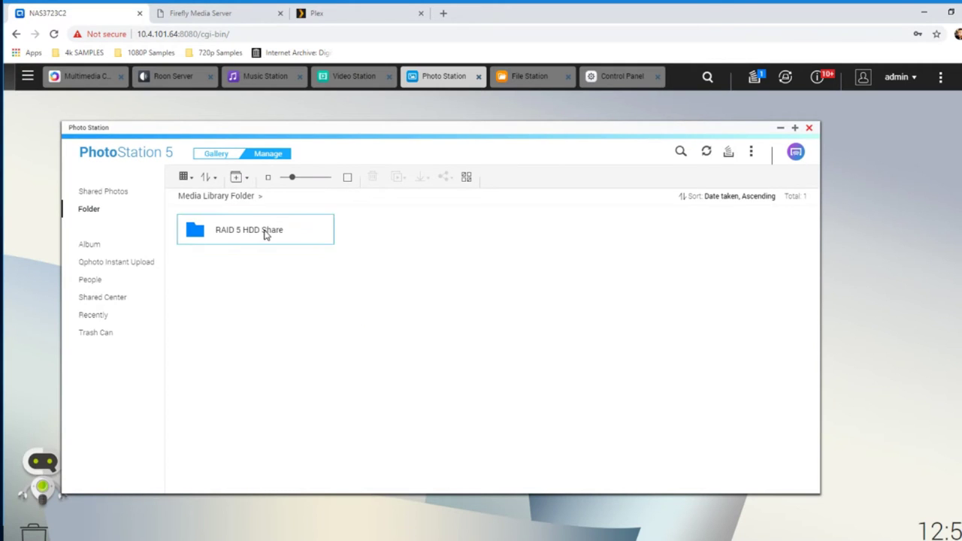
left_click(264, 230)
double_click(264, 230)
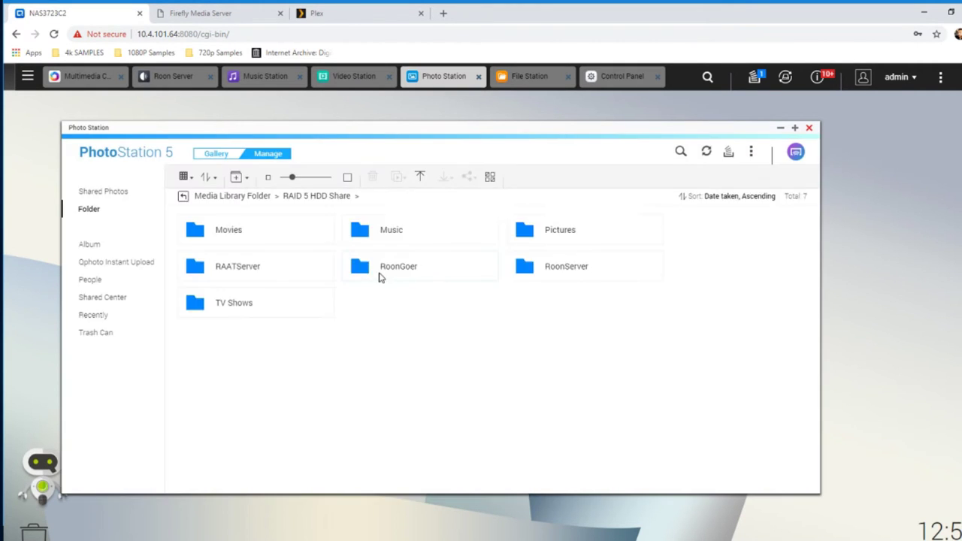
double_click(553, 235)
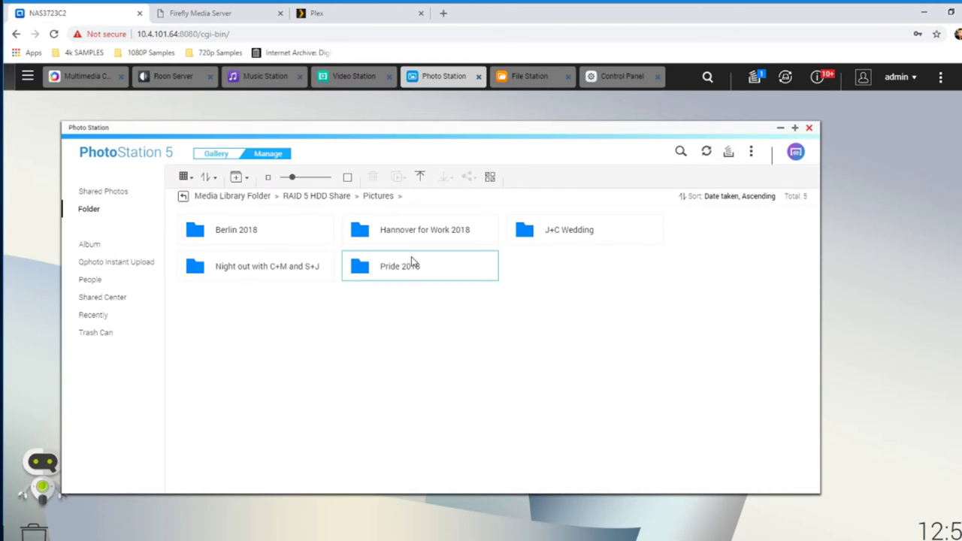
double_click(419, 237)
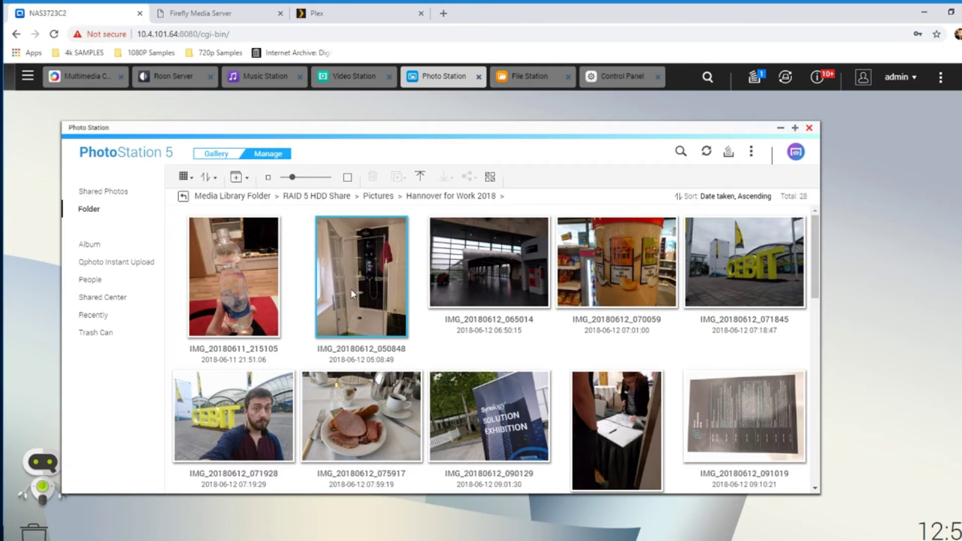
Look through the photos and videos in the Hannover for Work 2018 folder and close Photo Station
scroll(344, 291, "down", 1)
scroll(344, 286, "down", 7)
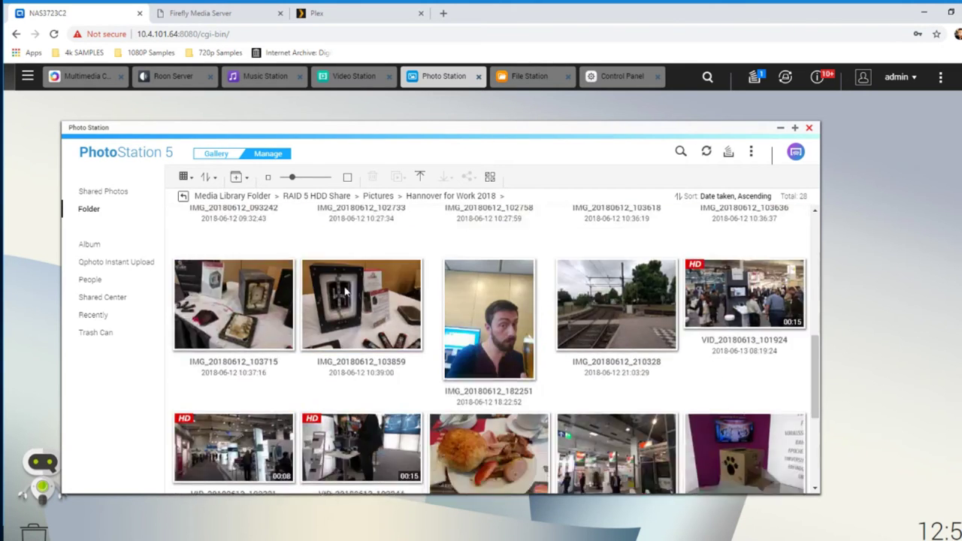
scroll(376, 327, "up", 2)
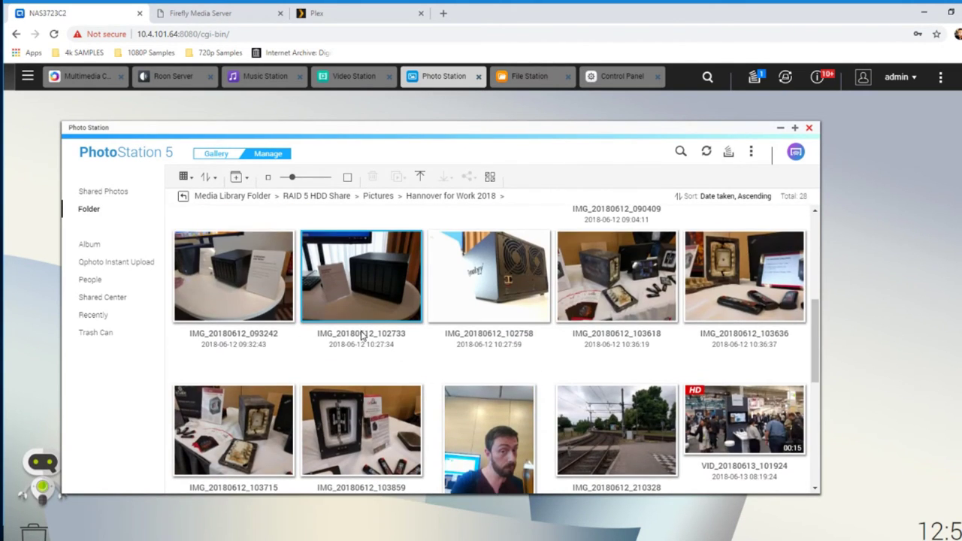
scroll(360, 334, "down", 5)
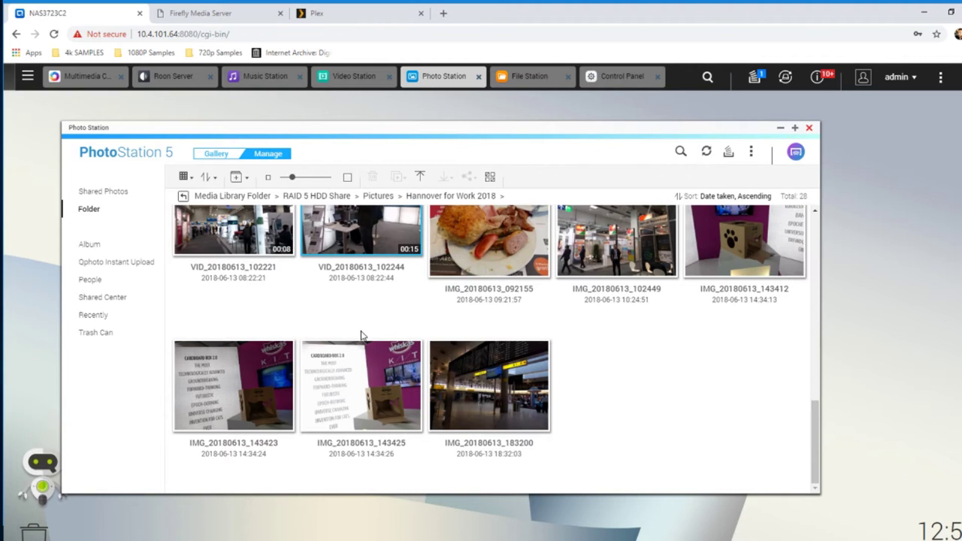
scroll(361, 336, "up", 5)
scroll(361, 336, "down", 1)
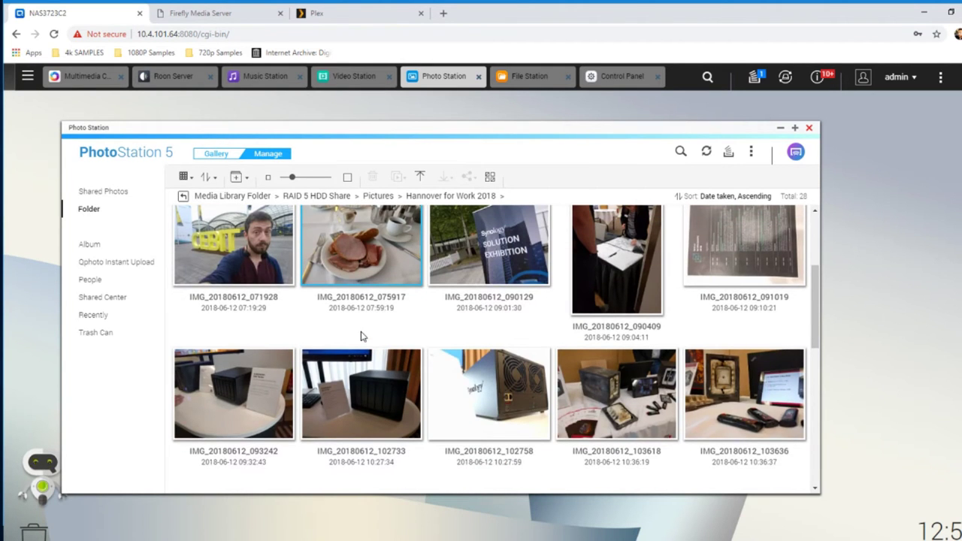
scroll(361, 336, "up", 2)
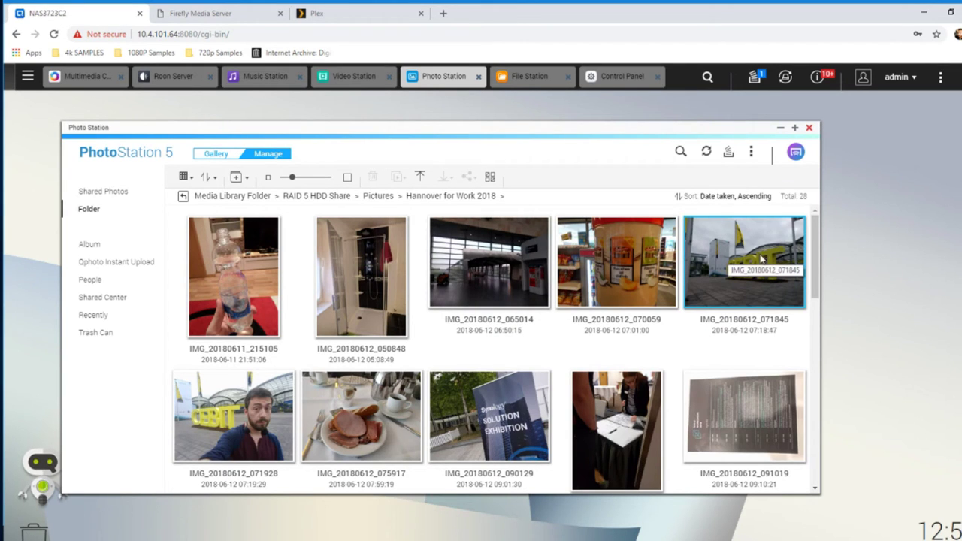
left_click(810, 130)
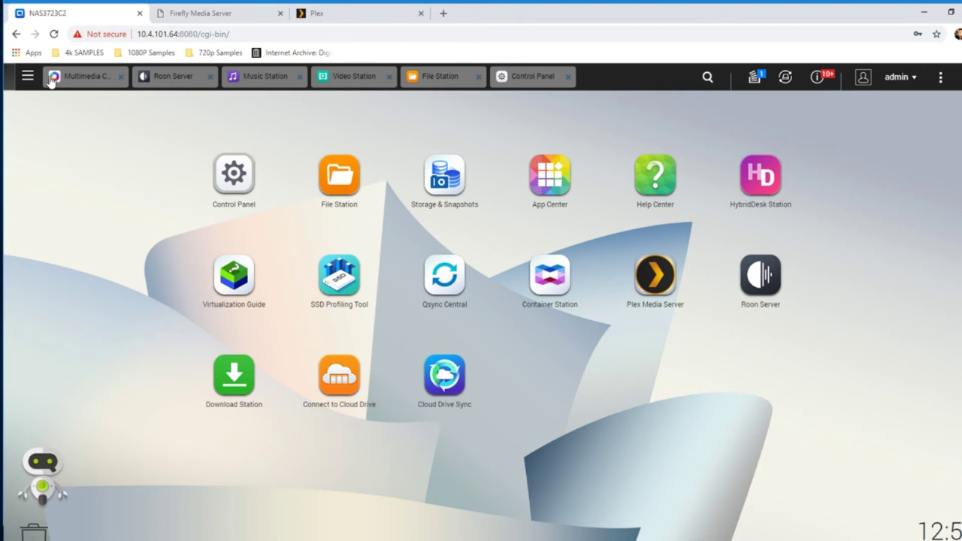
Open QuMagie from the NAS application list and look through the All Photos timeline for August 2018
left_click(27, 76)
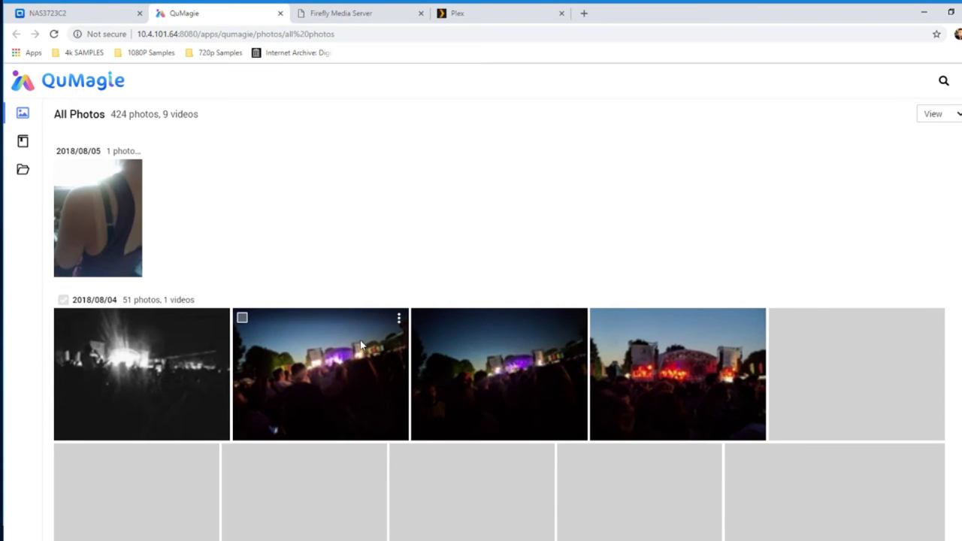
scroll(368, 344, "down", 4)
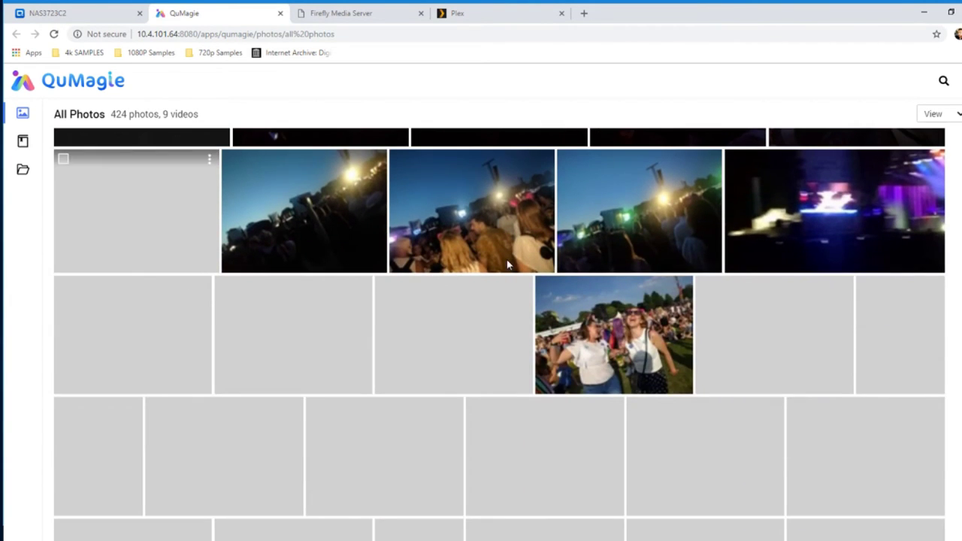
scroll(718, 303, "up", 4)
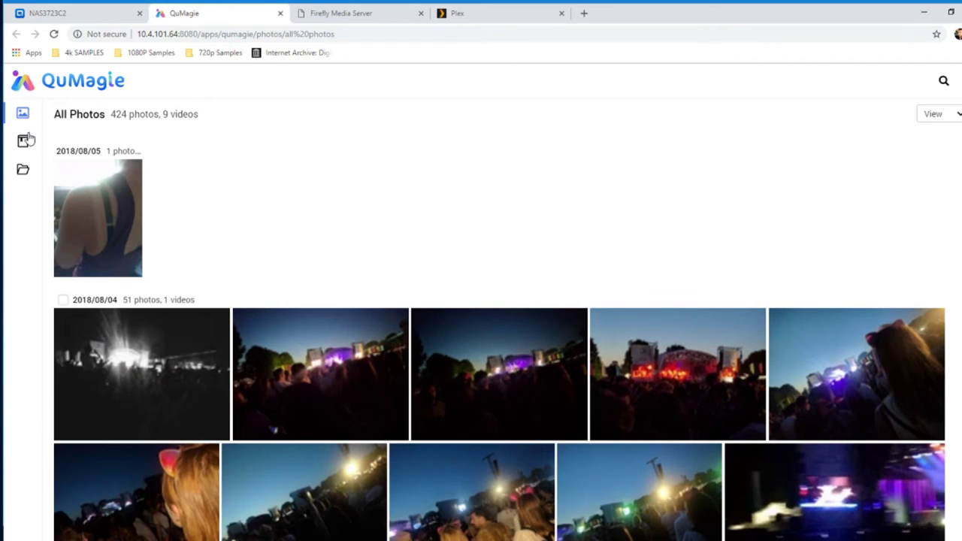
View QuMagie's album categories, return to the NAS desktop and close QuMagie
left_click(25, 143)
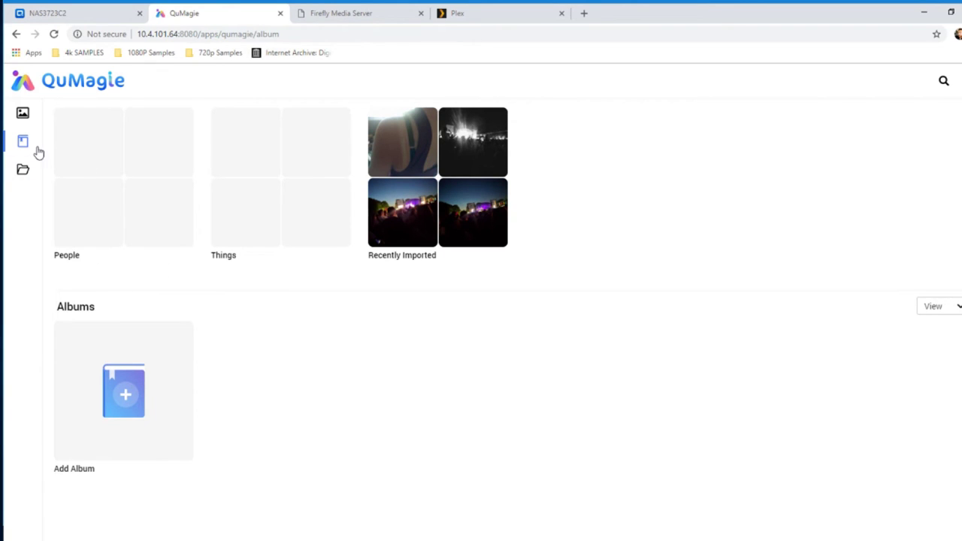
mouse_move(30, 153)
left_click(76, 15)
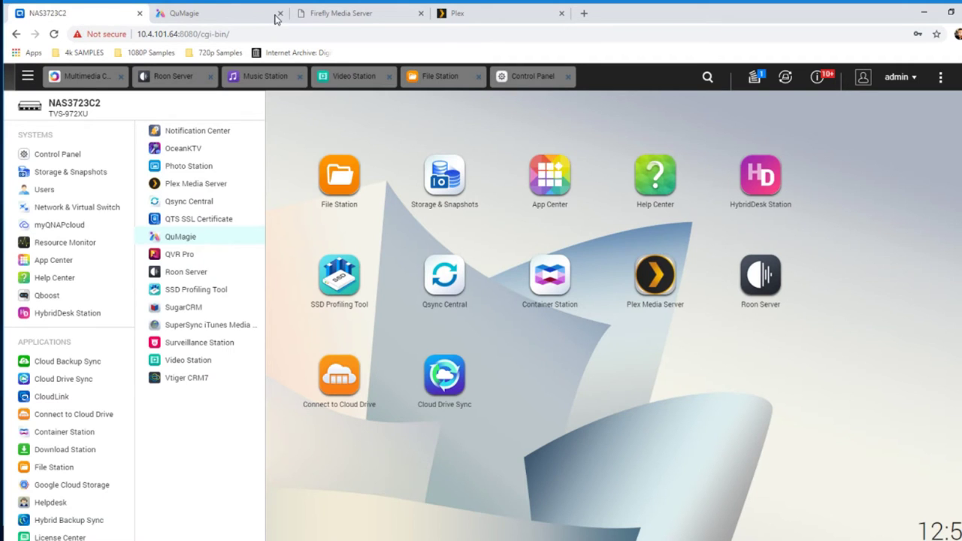
left_click(279, 12)
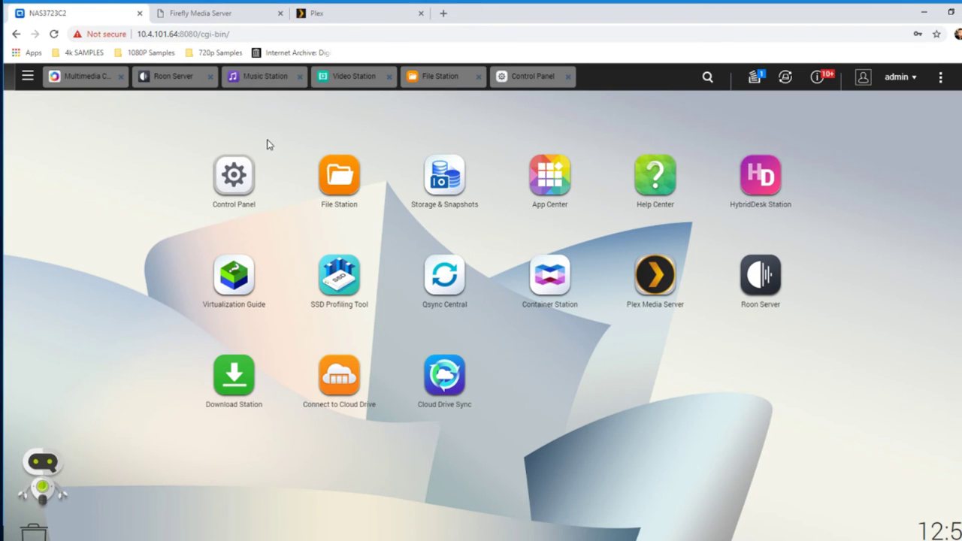
Bring up Music Station and log in with the username admin and the account password
left_click(270, 85)
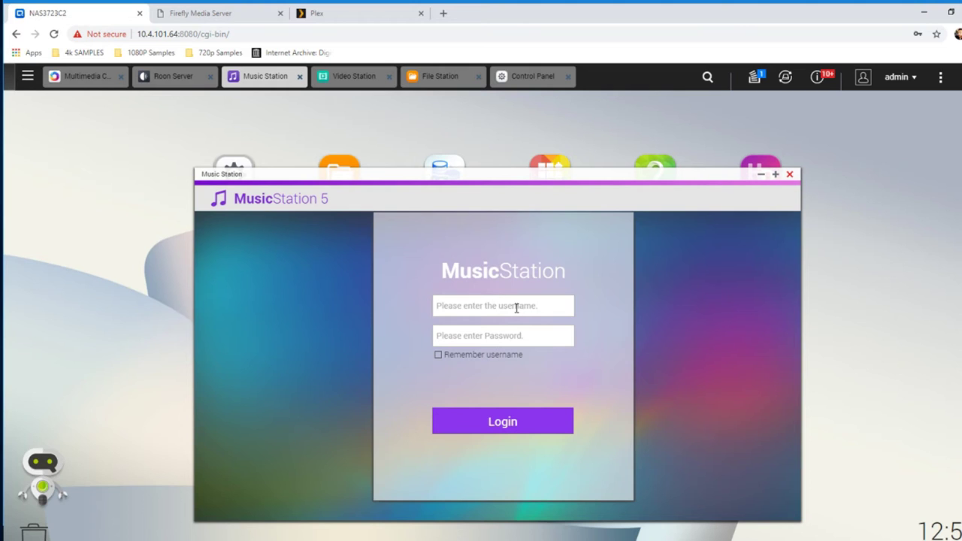
left_click(516, 307)
type("admin")
type("•••")
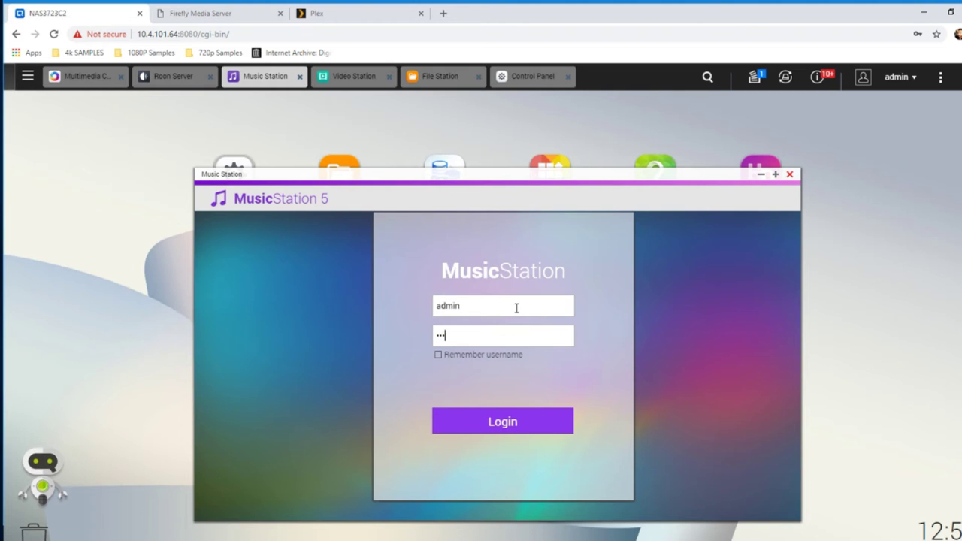
type("•••••")
key("Return")
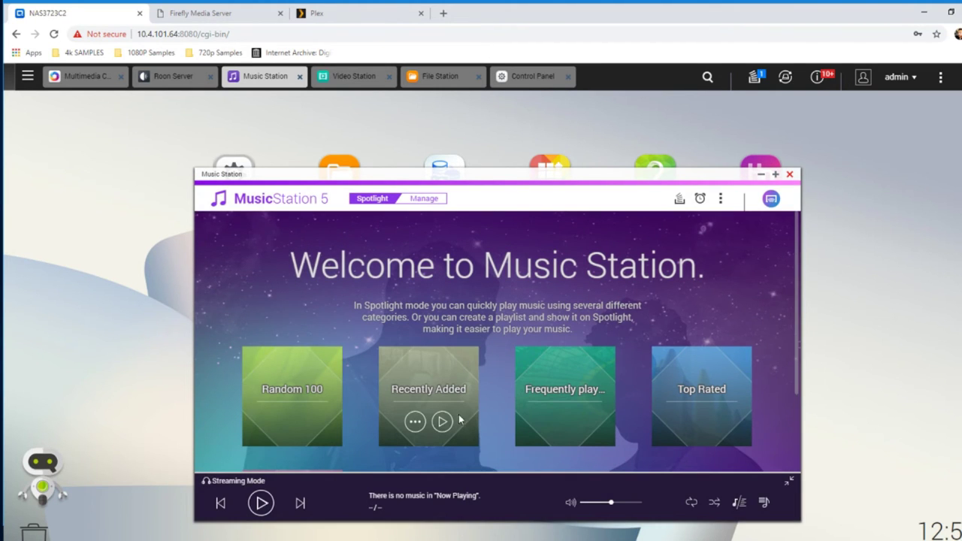
Look over Music Station's Spotlight categories, switch to the Manage view and close Music Station
scroll(470, 326, "down", 2)
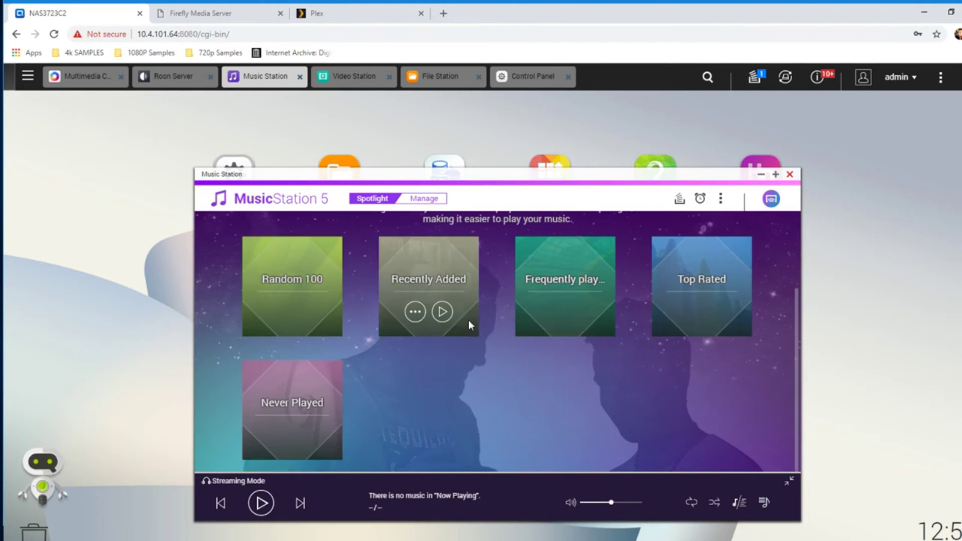
scroll(397, 411, "up", 2)
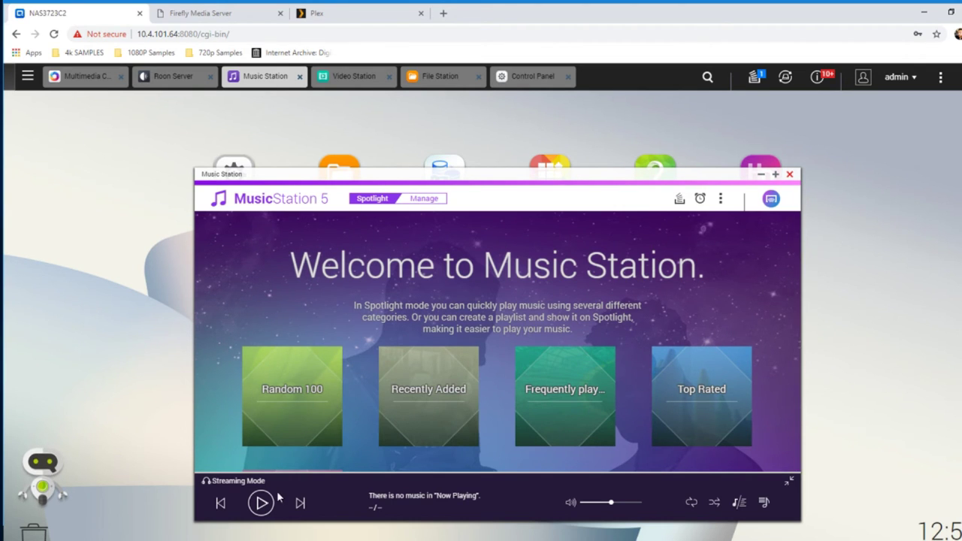
left_click(427, 199)
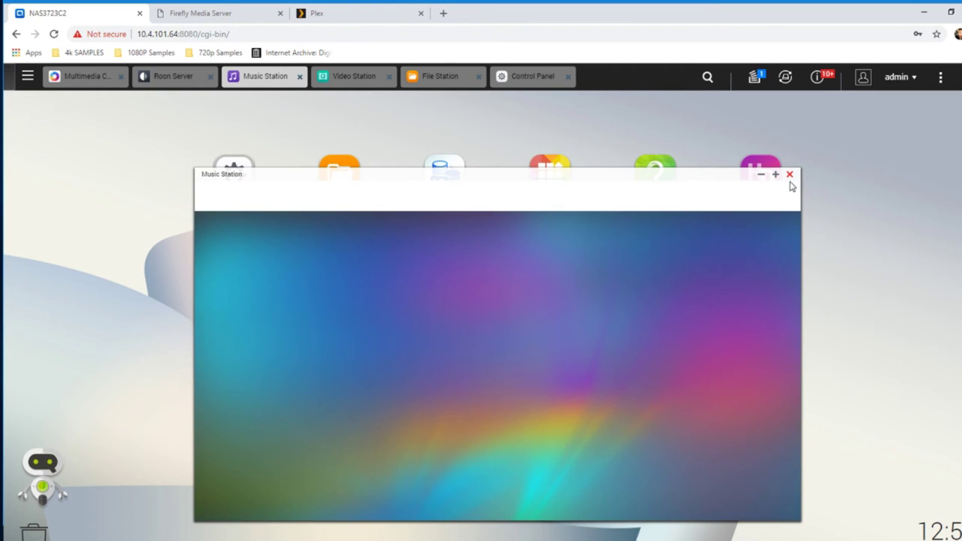
left_click(790, 176)
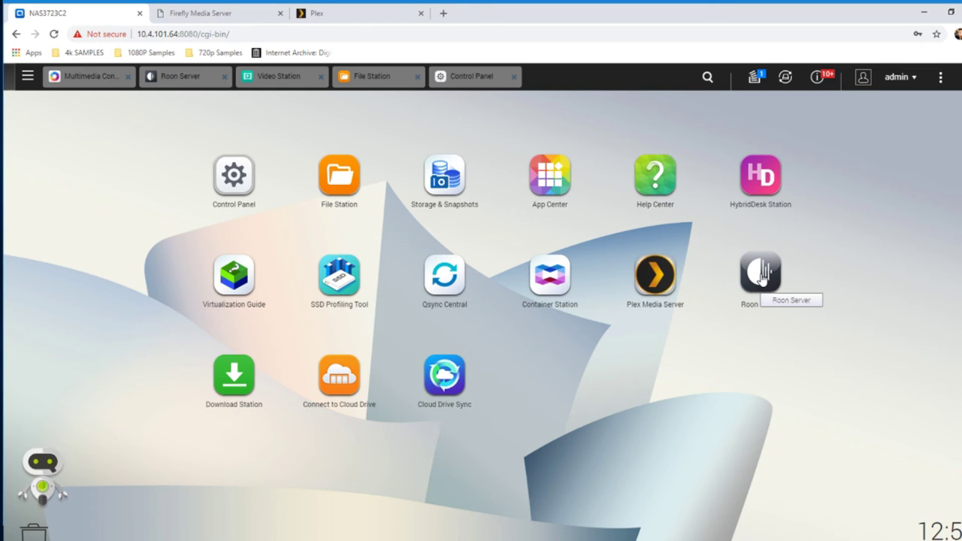
Bring up Roon Server and examine its overview of server status, database location and connected audio devices
left_click(196, 80)
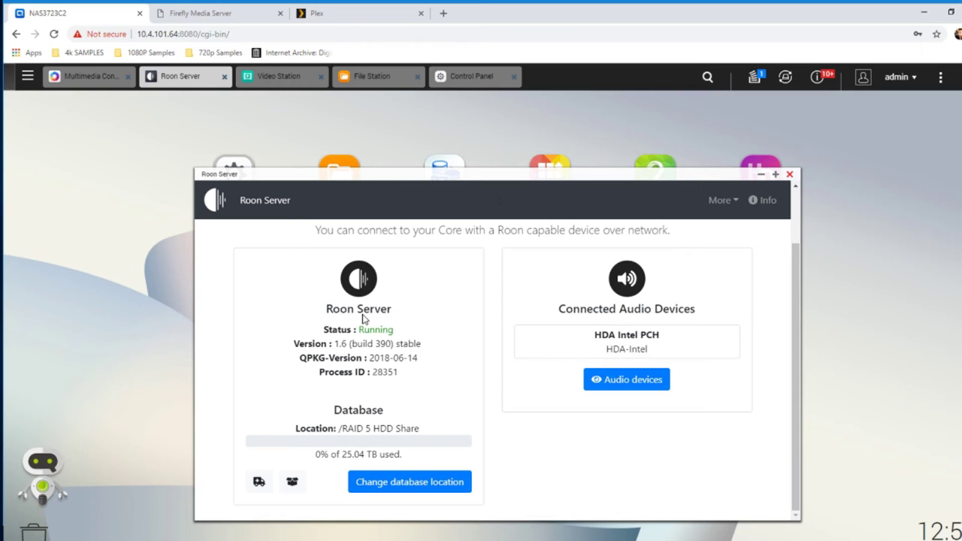
scroll(751, 323, "up", 1)
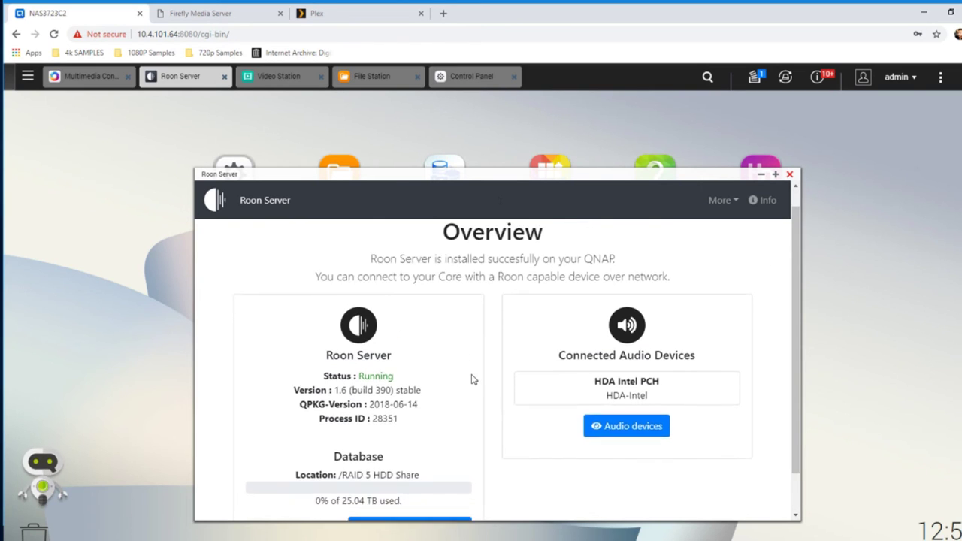
scroll(473, 380, "down", 1)
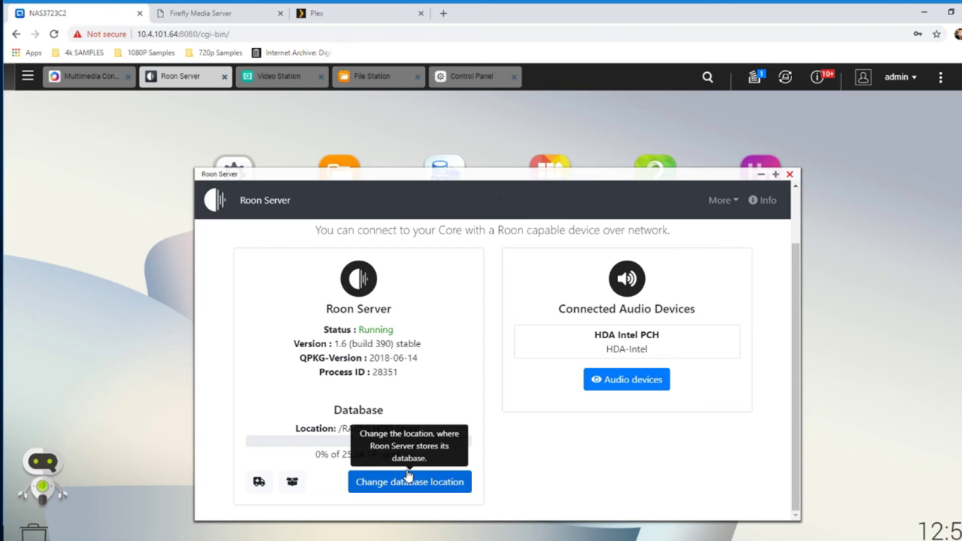
scroll(409, 467, "up", 1)
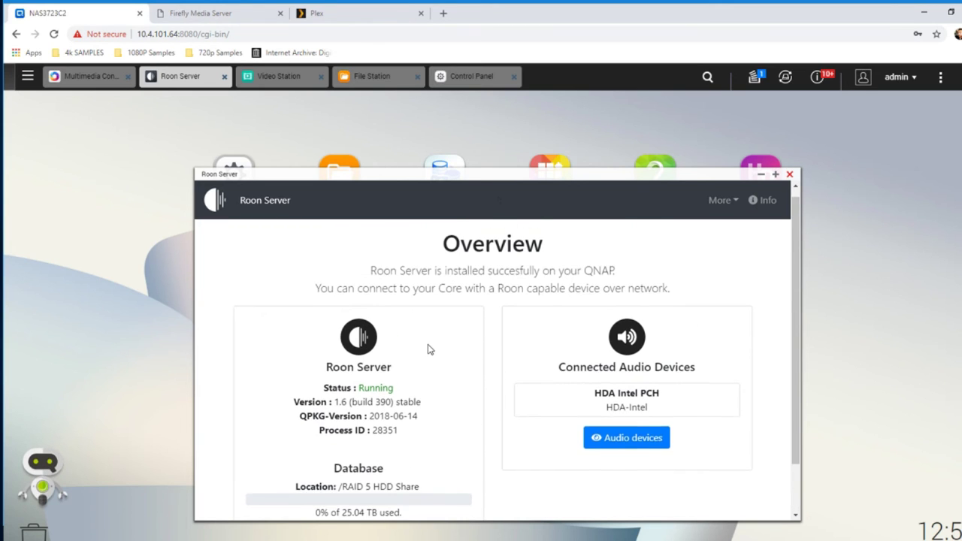
scroll(391, 357, "down", 1)
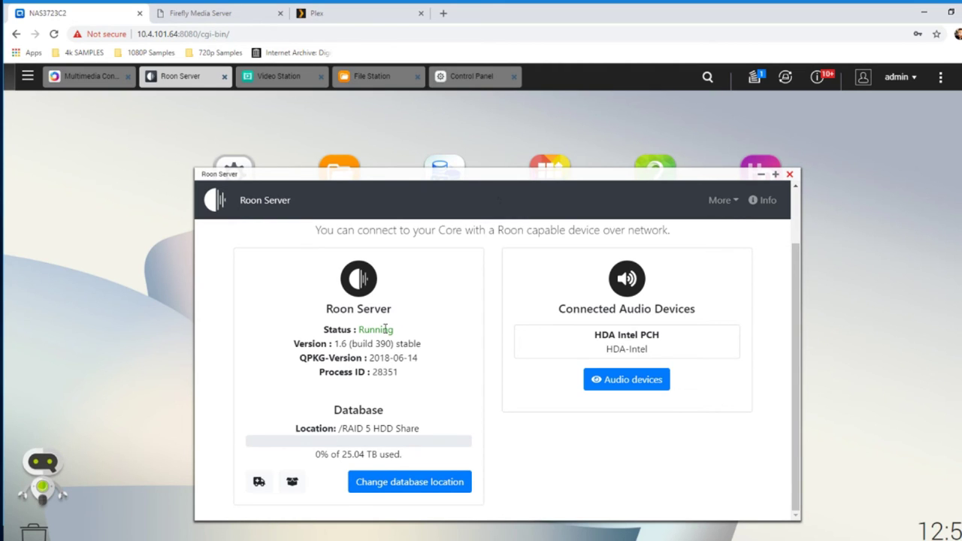
Switch to the Firefly Media Server configuration page and highlight the Music Folder path
left_click(222, 16)
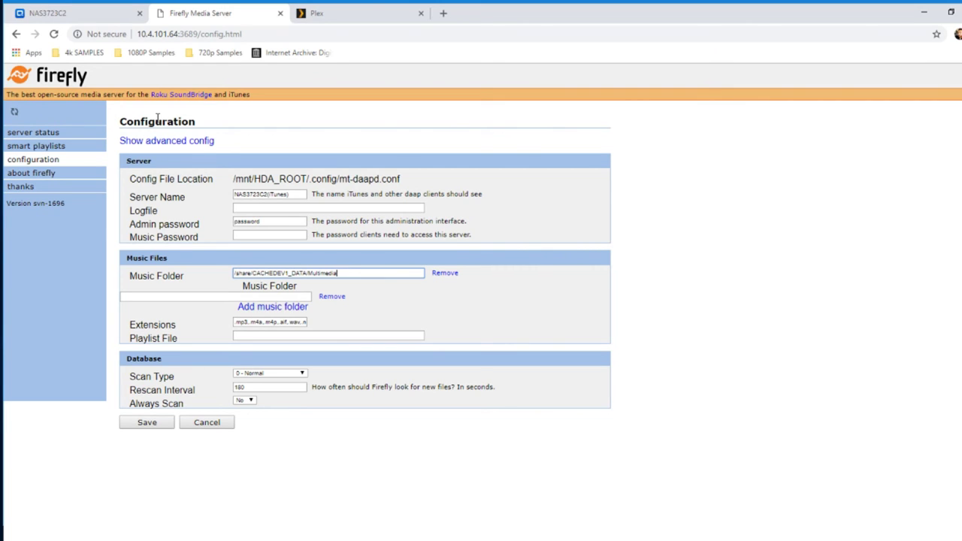
left_click_drag(338, 273, 206, 273)
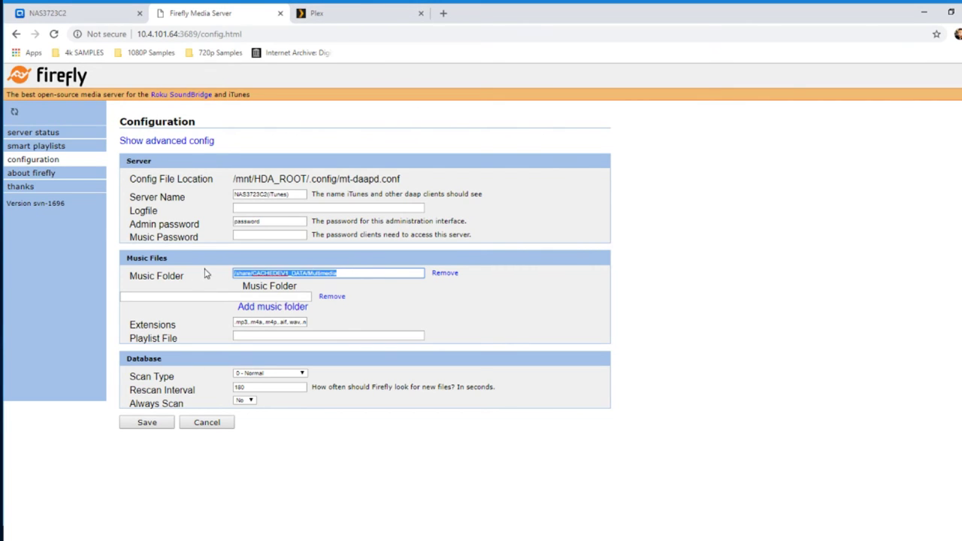
left_click(344, 273)
left_click_drag(344, 273, 239, 272)
Return to the NAS desktop and close both the Firefly Media Server page and Roon Server
left_click(66, 14)
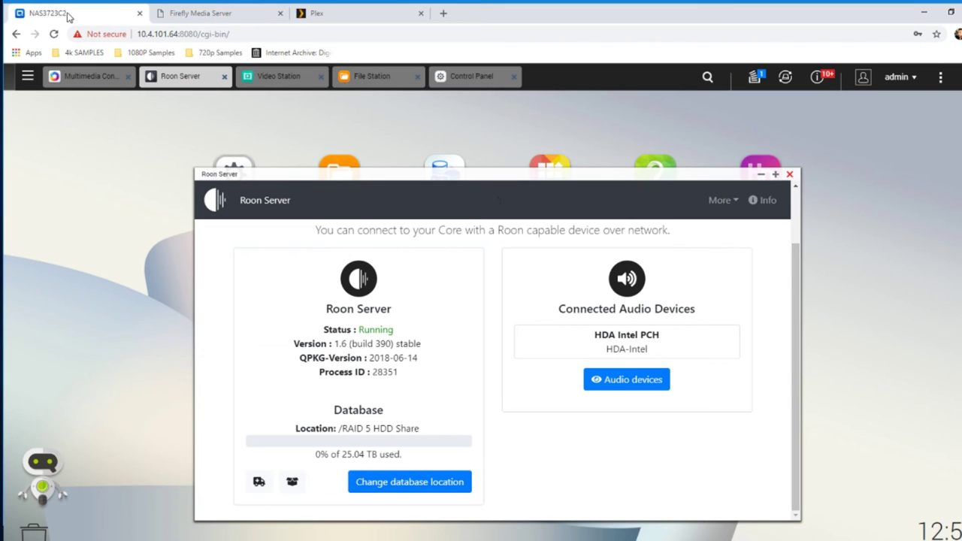
left_click(279, 13)
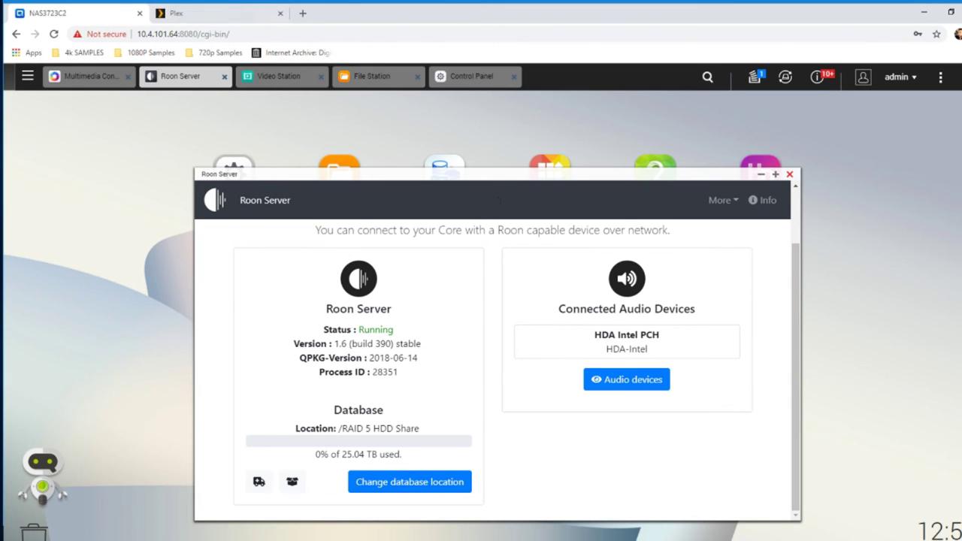
left_click(790, 174)
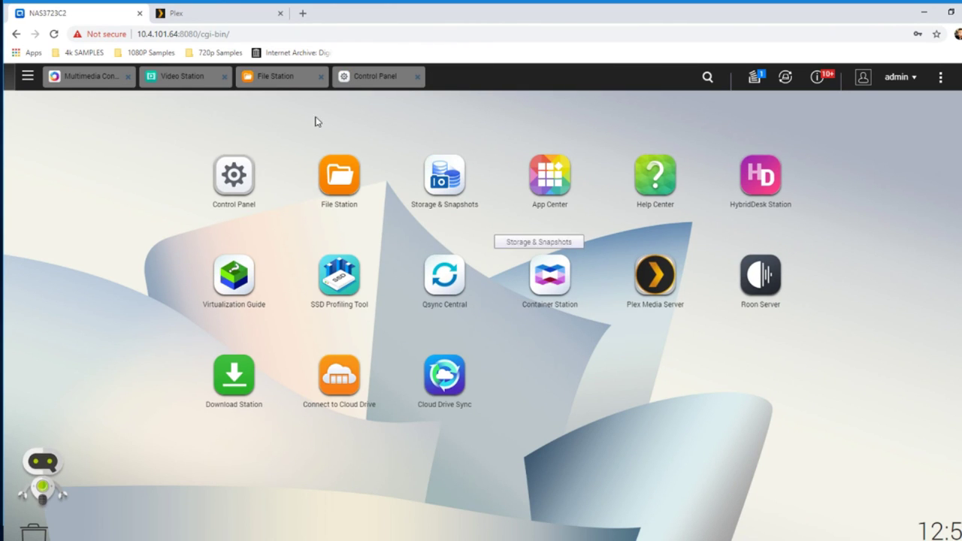
Bring up Video Station, move its window fully into view and look through the Shared Videos library
left_click(170, 80)
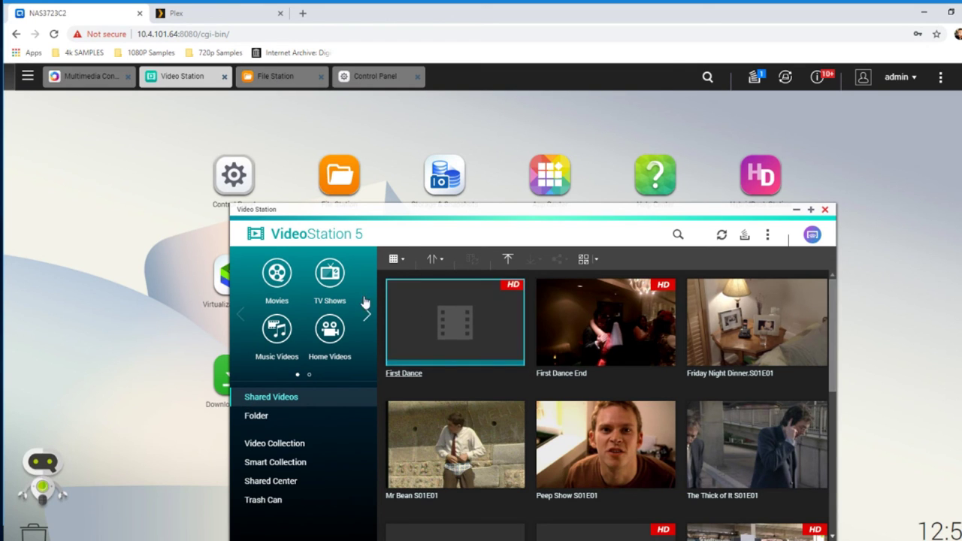
left_click_drag(247, 209, 196, 140)
scroll(550, 363, "down", 3)
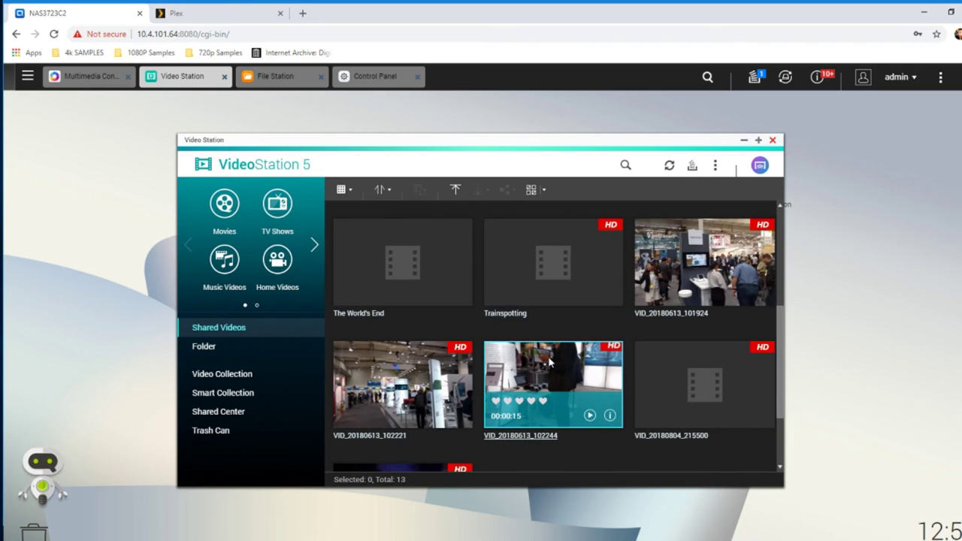
scroll(548, 356, "down", 2)
scroll(538, 361, "up", 5)
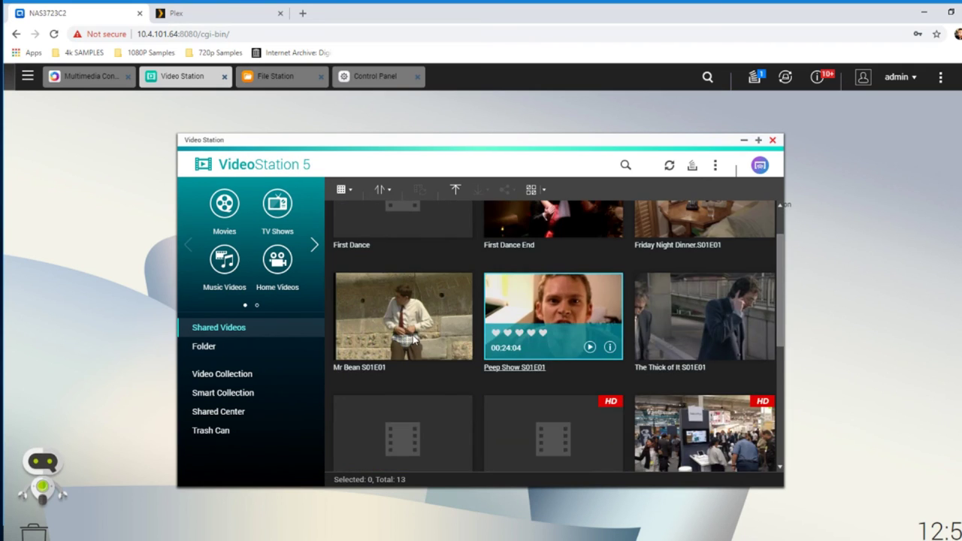
scroll(412, 334, "up", 1)
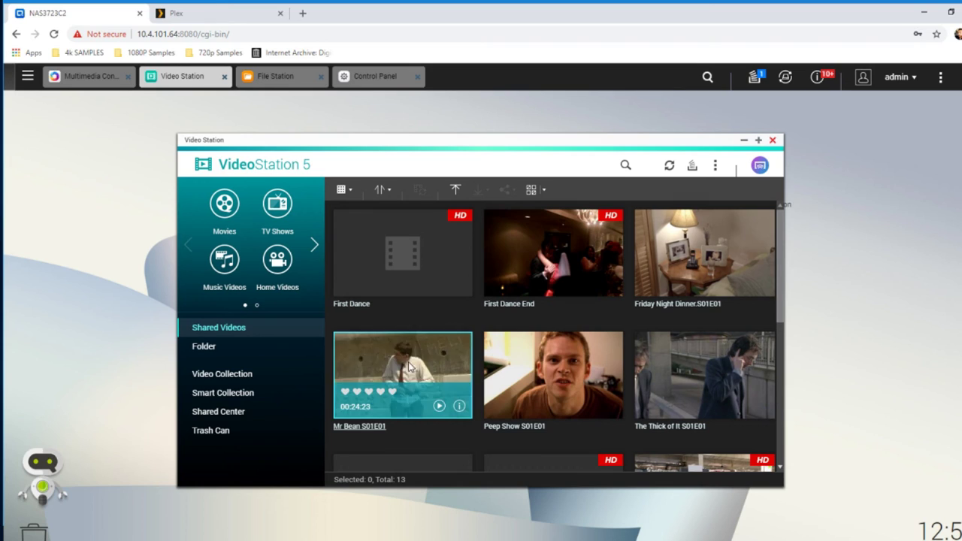
Select the Mr Bean S01E01 video in Shared Videos and clear the selection
left_click(408, 365)
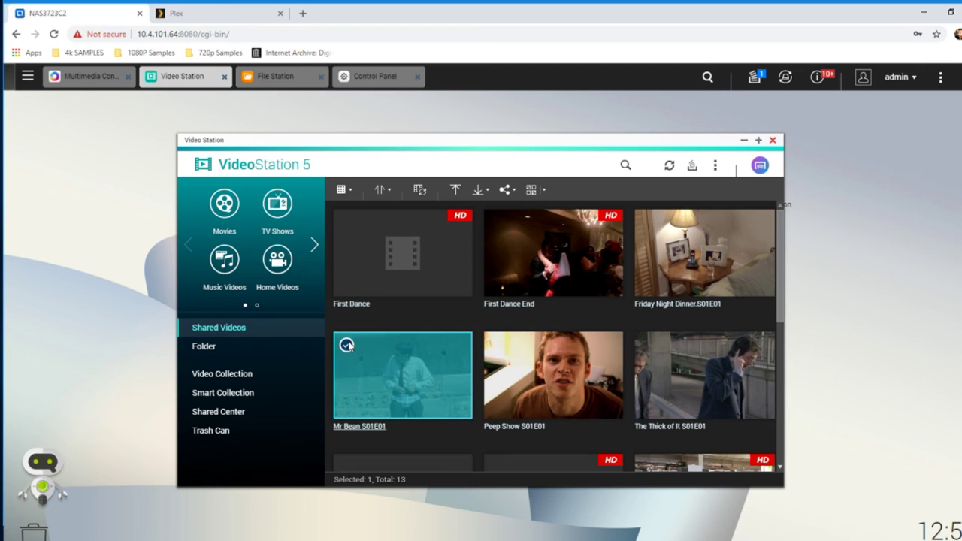
left_click(326, 332)
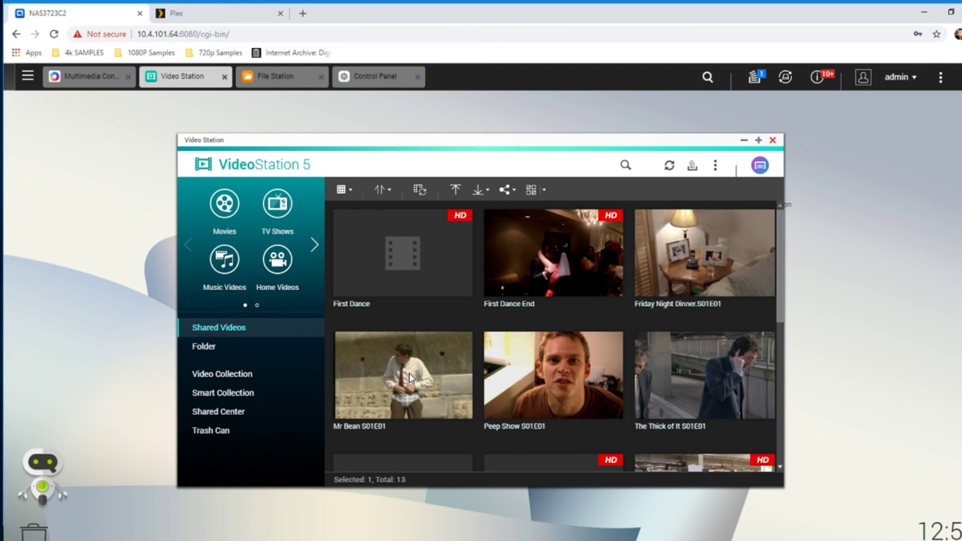
Review the information of the Mr Bean S01E01 video, close it and show the Folder view of Video Station
left_click(459, 406)
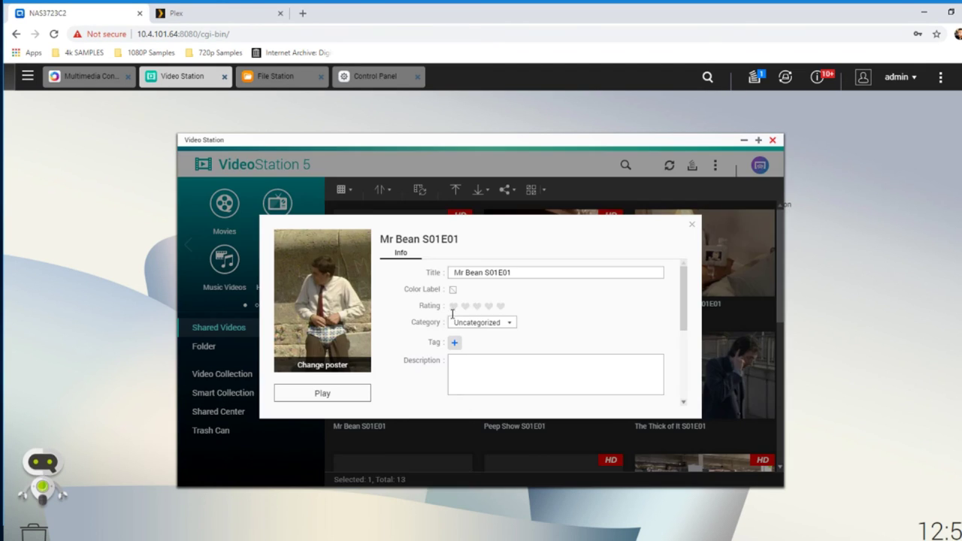
scroll(528, 300, "down", 5)
scroll(524, 346, "up", 5)
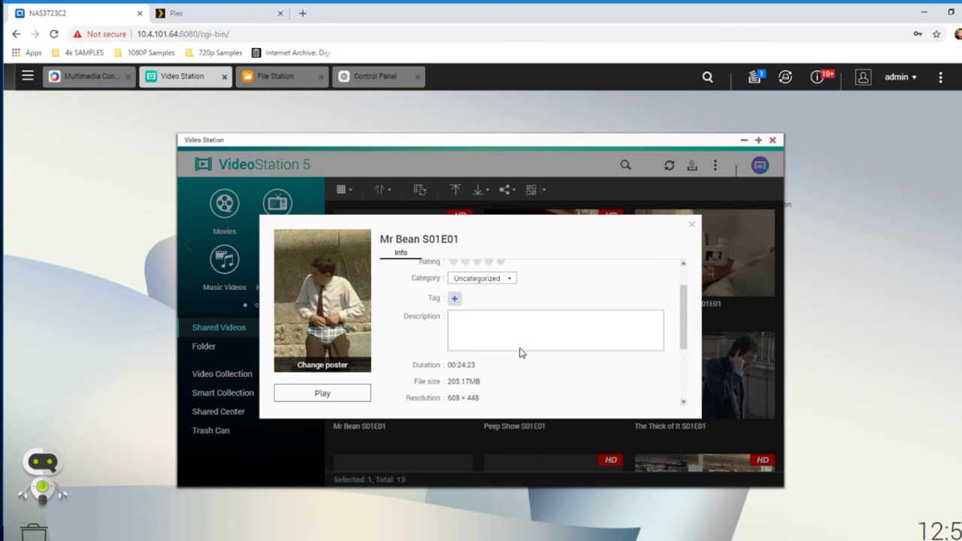
left_click(693, 224)
left_click(201, 339)
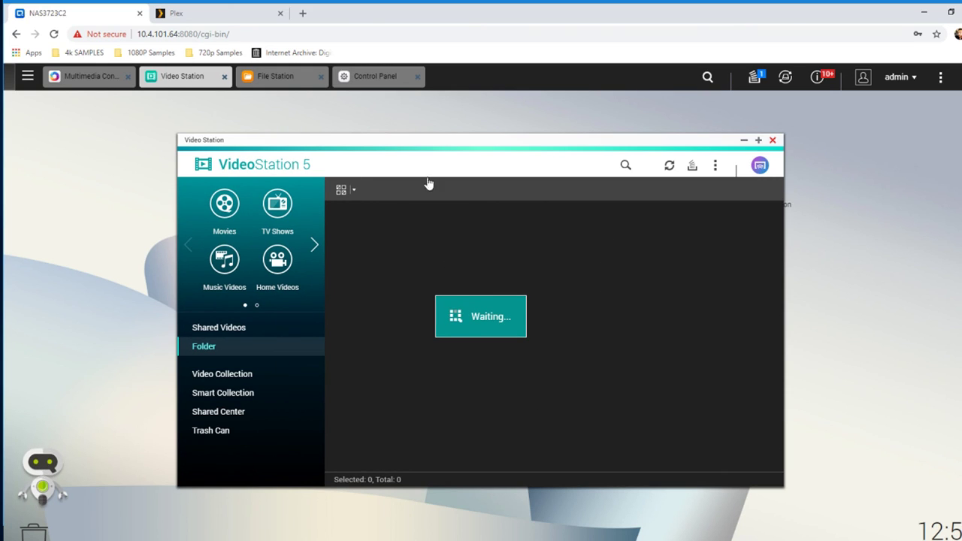
Switch to the Plex setup page, choose Movies as the library type and go on to adding folders
left_click(209, 17)
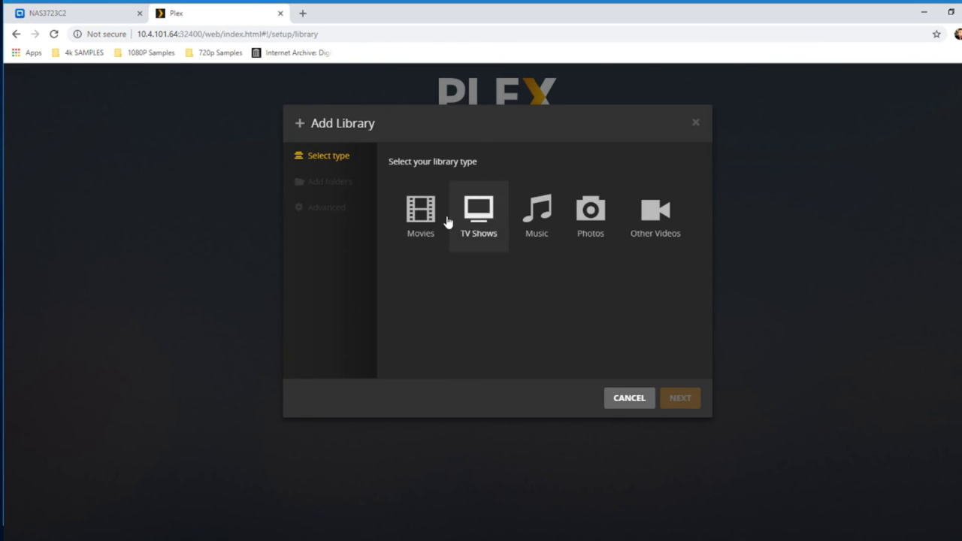
left_click(417, 218)
left_click(320, 184)
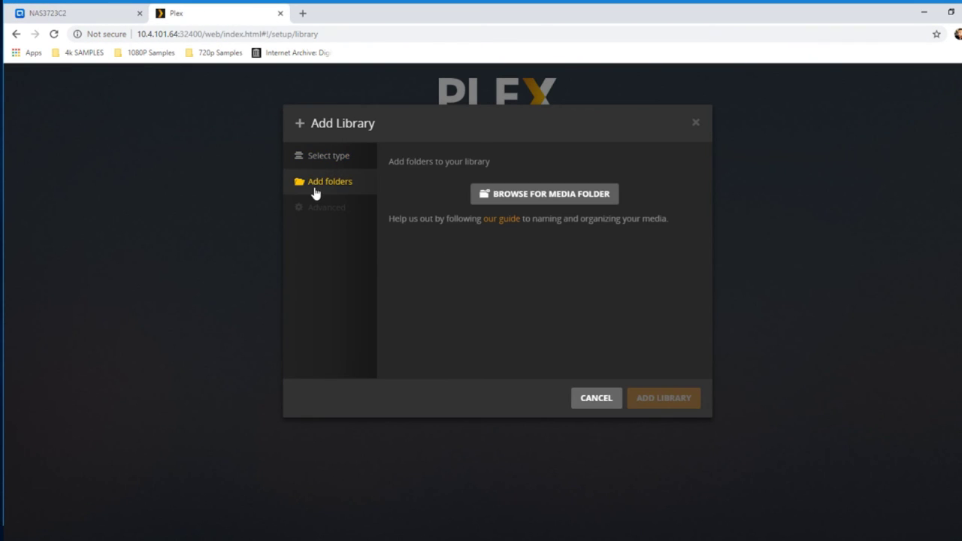
Add the Movies folder from SSD RAID 0 Shared Folder under share as the media folder and create the library
left_click(539, 197)
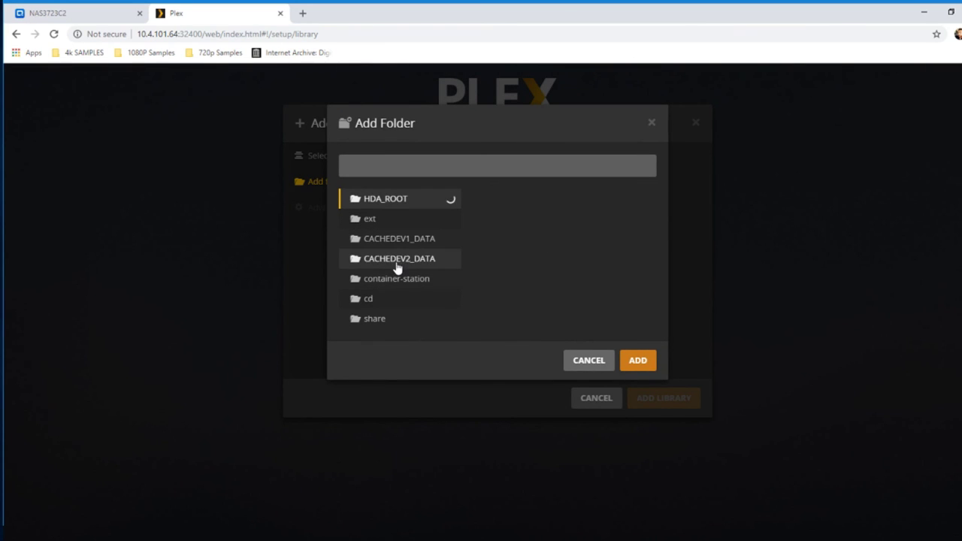
left_click(371, 319)
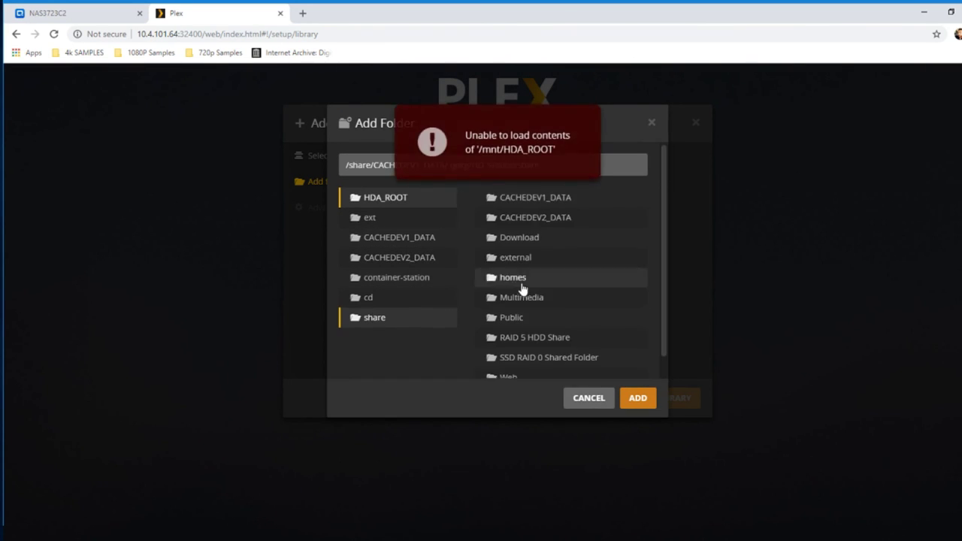
scroll(522, 294, "down", 1)
left_click(488, 336)
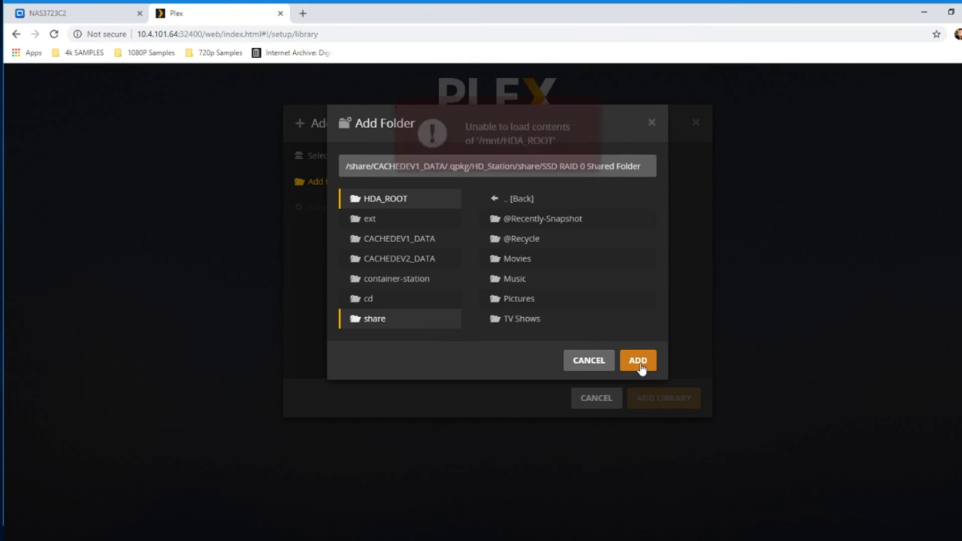
left_click(518, 262)
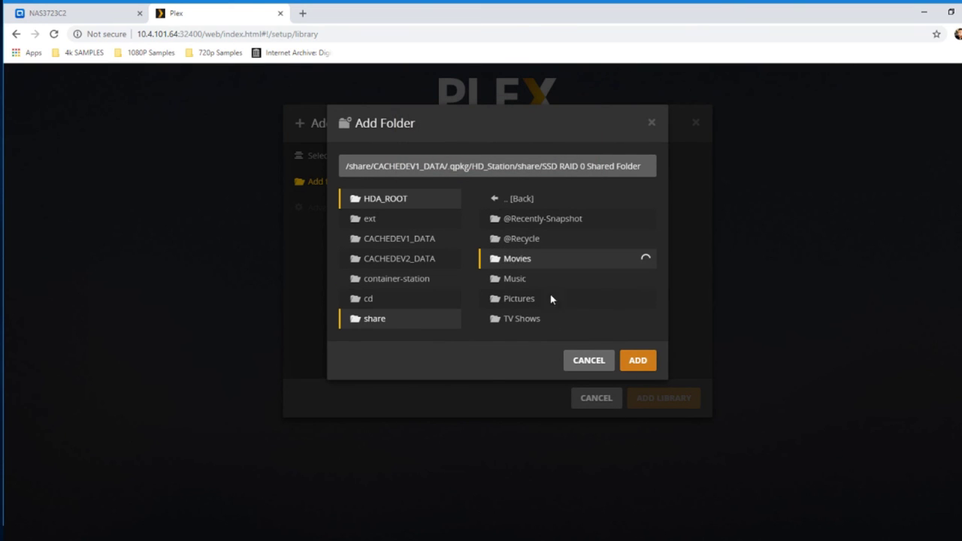
left_click(638, 361)
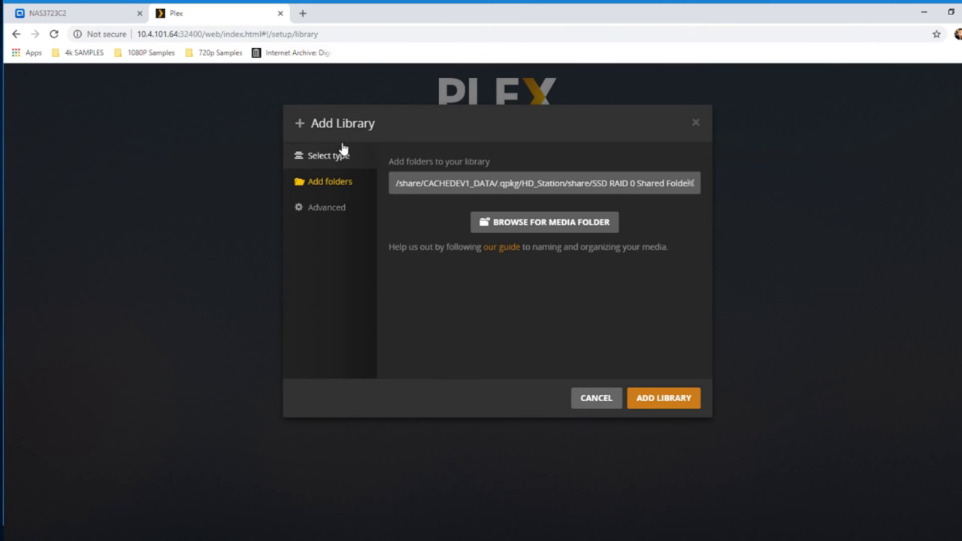
left_click(658, 399)
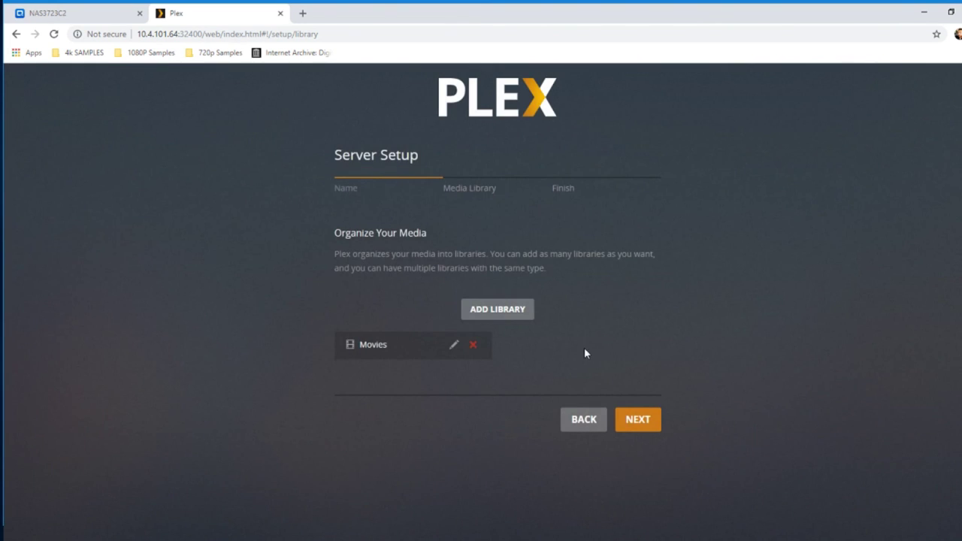
Complete the Plex server setup and show the details of The World's End from the recently added movies
left_click(634, 419)
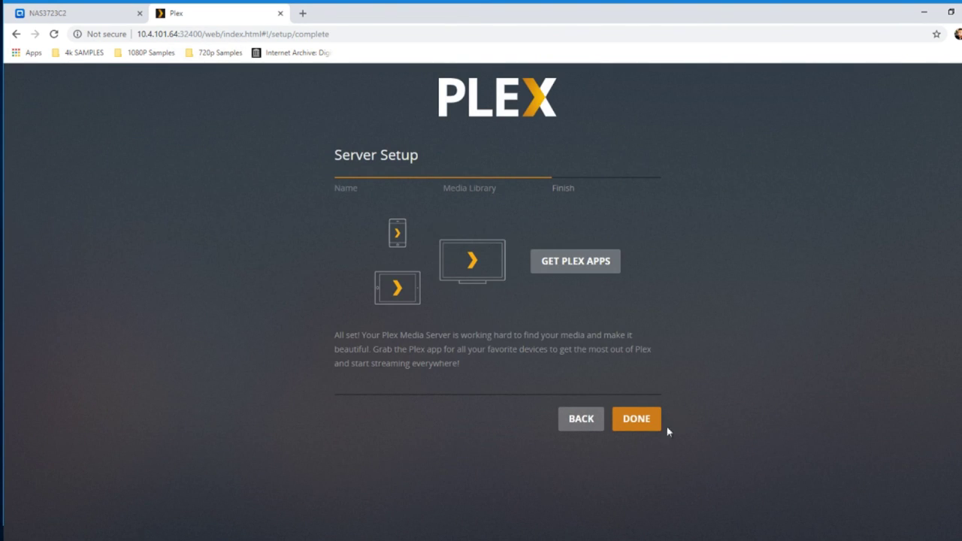
left_click(636, 426)
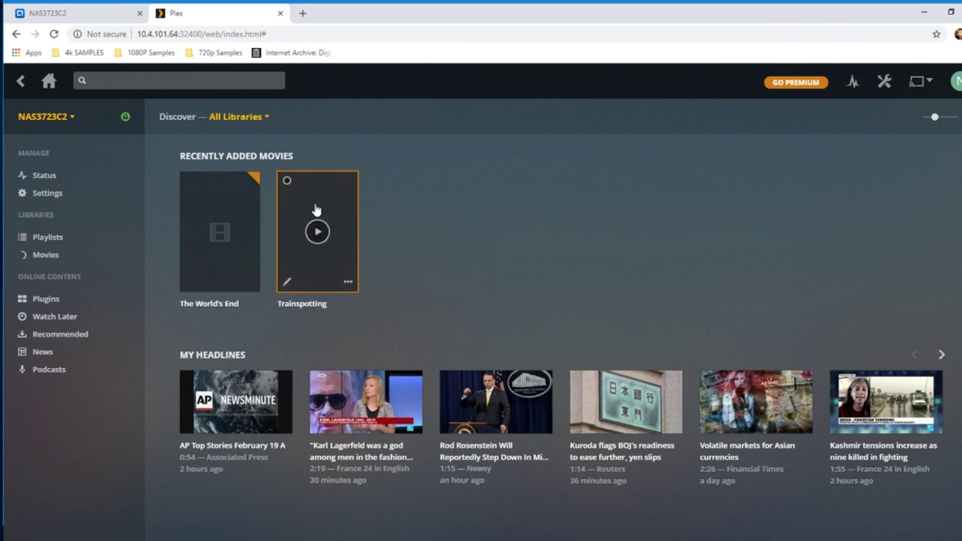
left_click(238, 206)
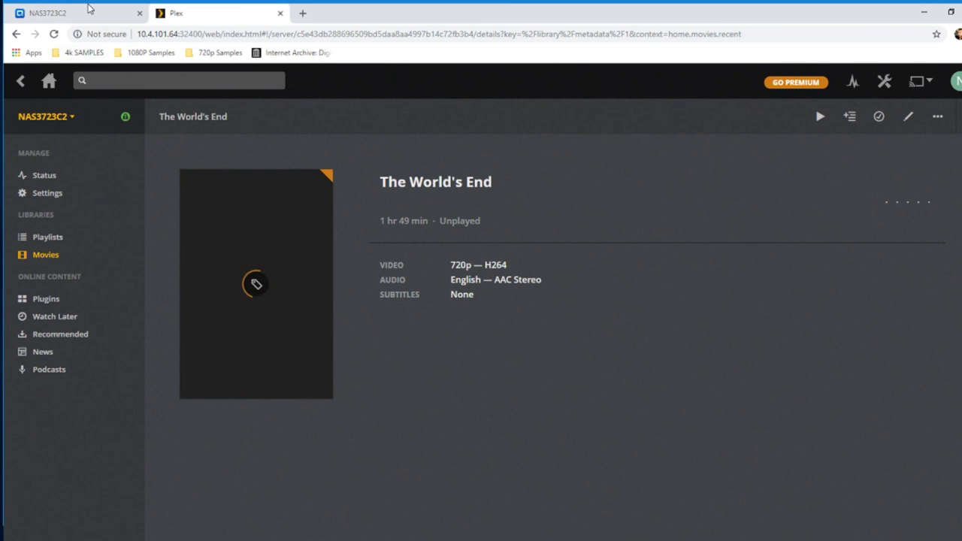
Return to Video Station on the NAS desktop, view the RAID 5 HDD Share folder and close Video Station
left_click(88, 9)
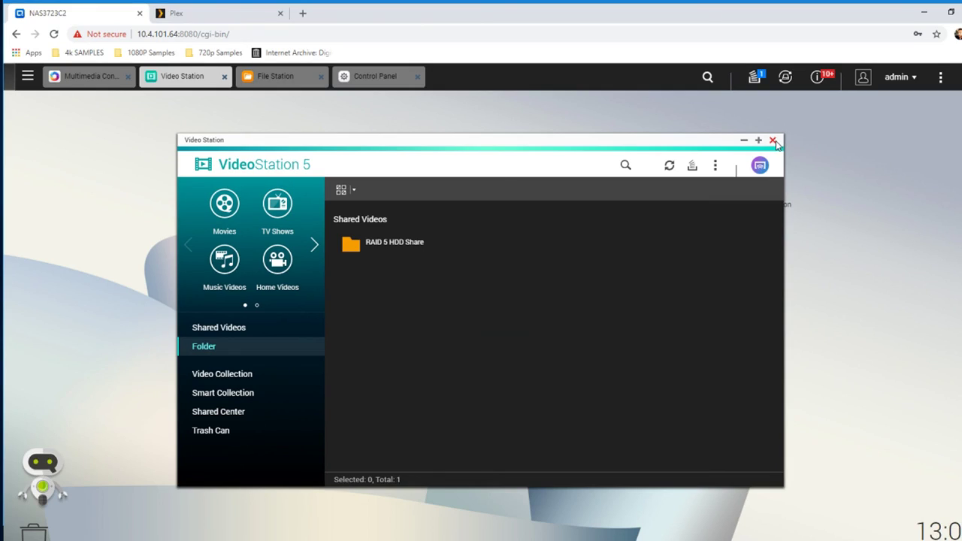
double_click(373, 245)
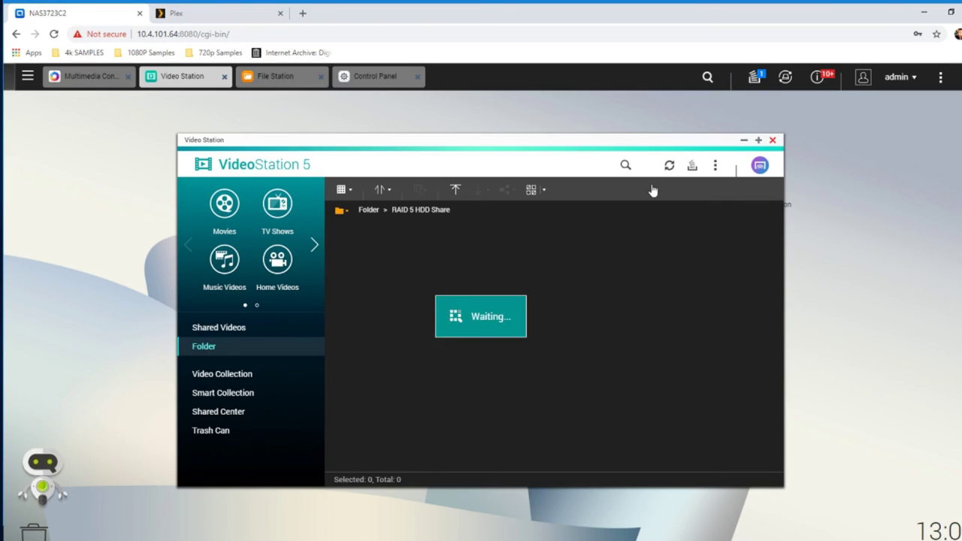
left_click(772, 140)
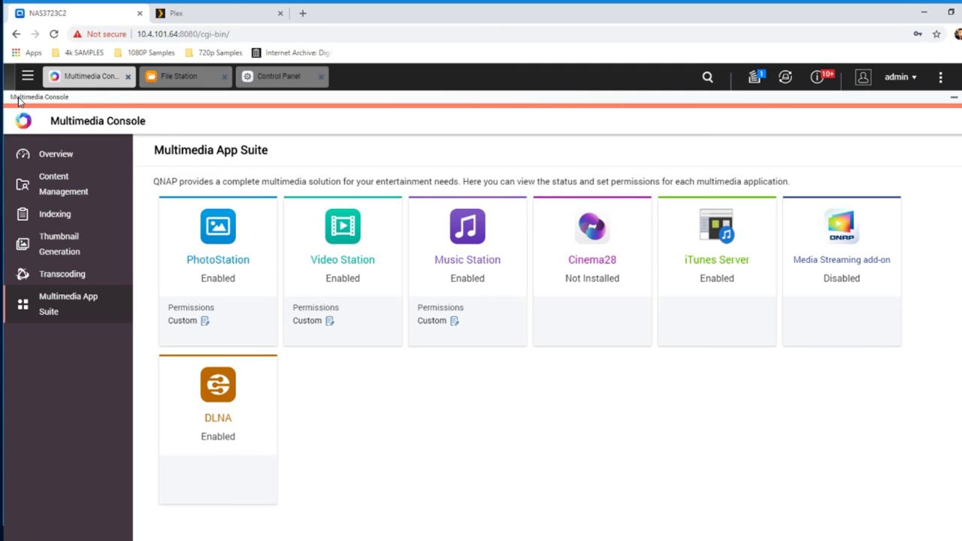
Bring up App Center, look through the installed apps and browse the All Apps list
left_click(27, 76)
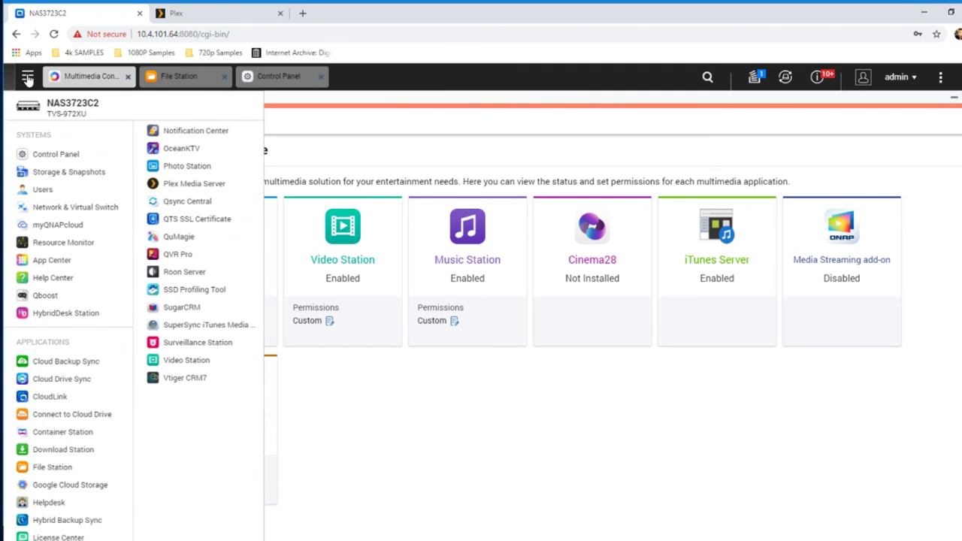
left_click(53, 261)
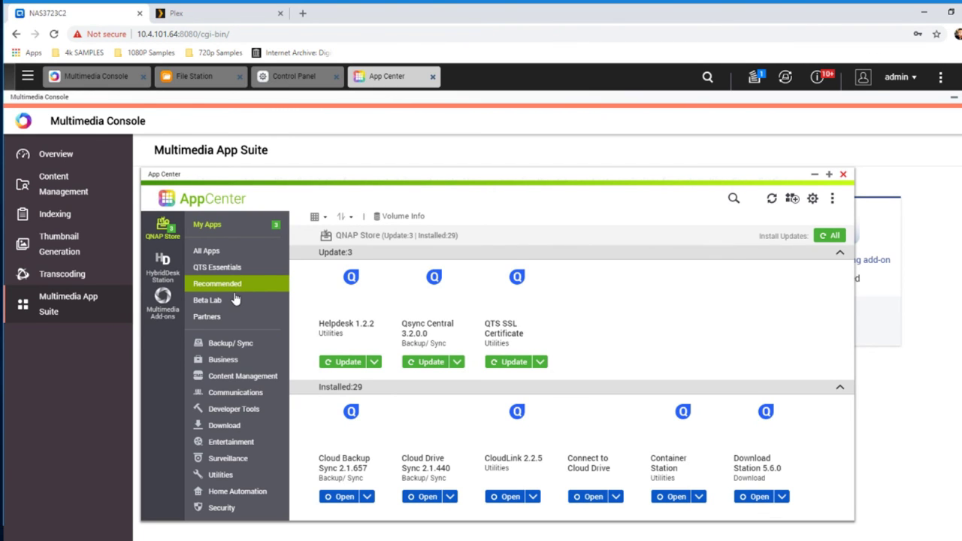
scroll(534, 331, "down", 3)
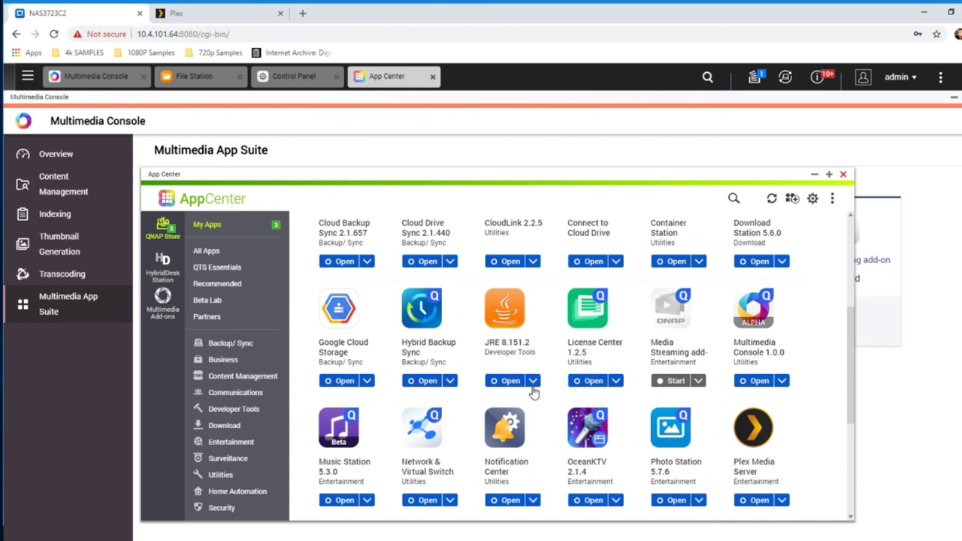
scroll(755, 472, "down", 2)
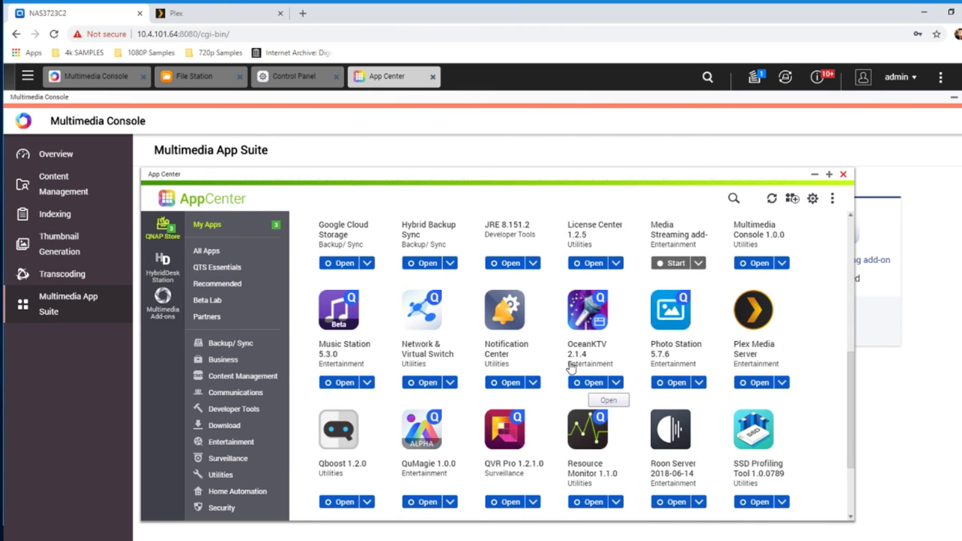
scroll(571, 366, "down", 2)
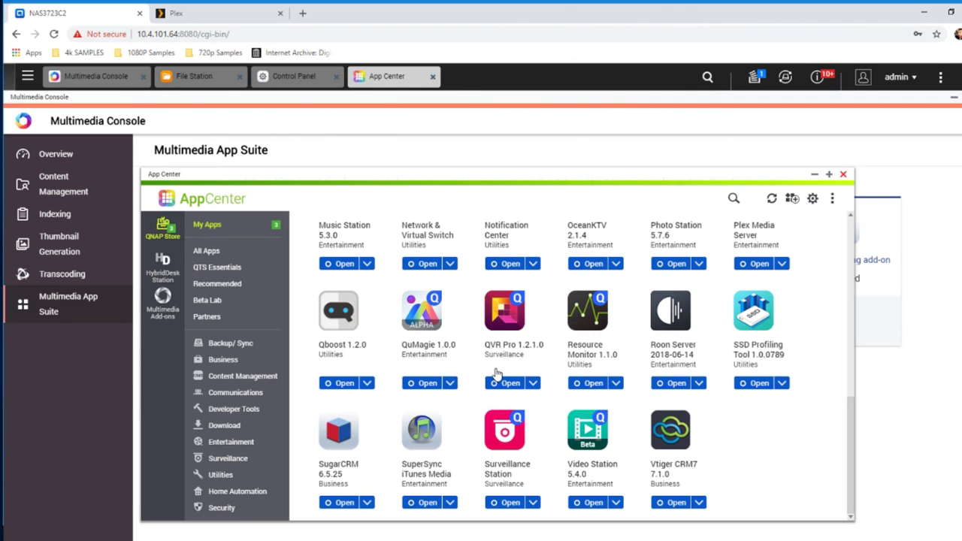
left_click(216, 255)
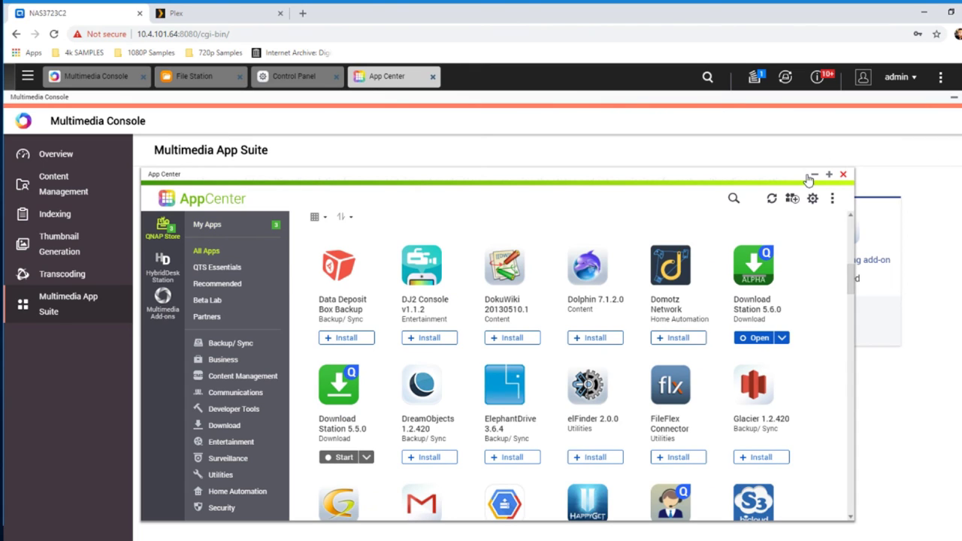